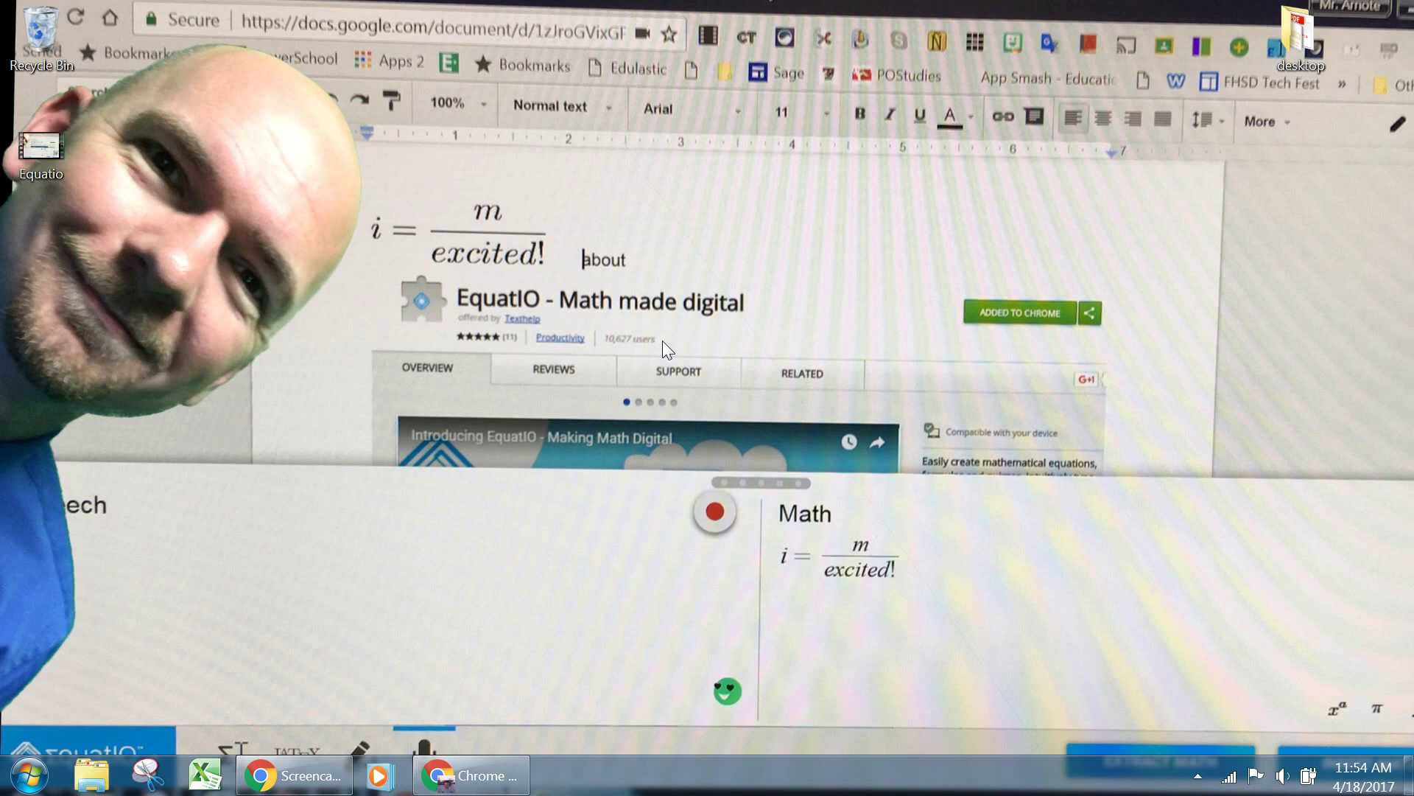
- Bring Chrome back up and return to the blank 'Untitled document' with the EquatIO panel
{"action": "left_click", "coordinate": [490, 781]}
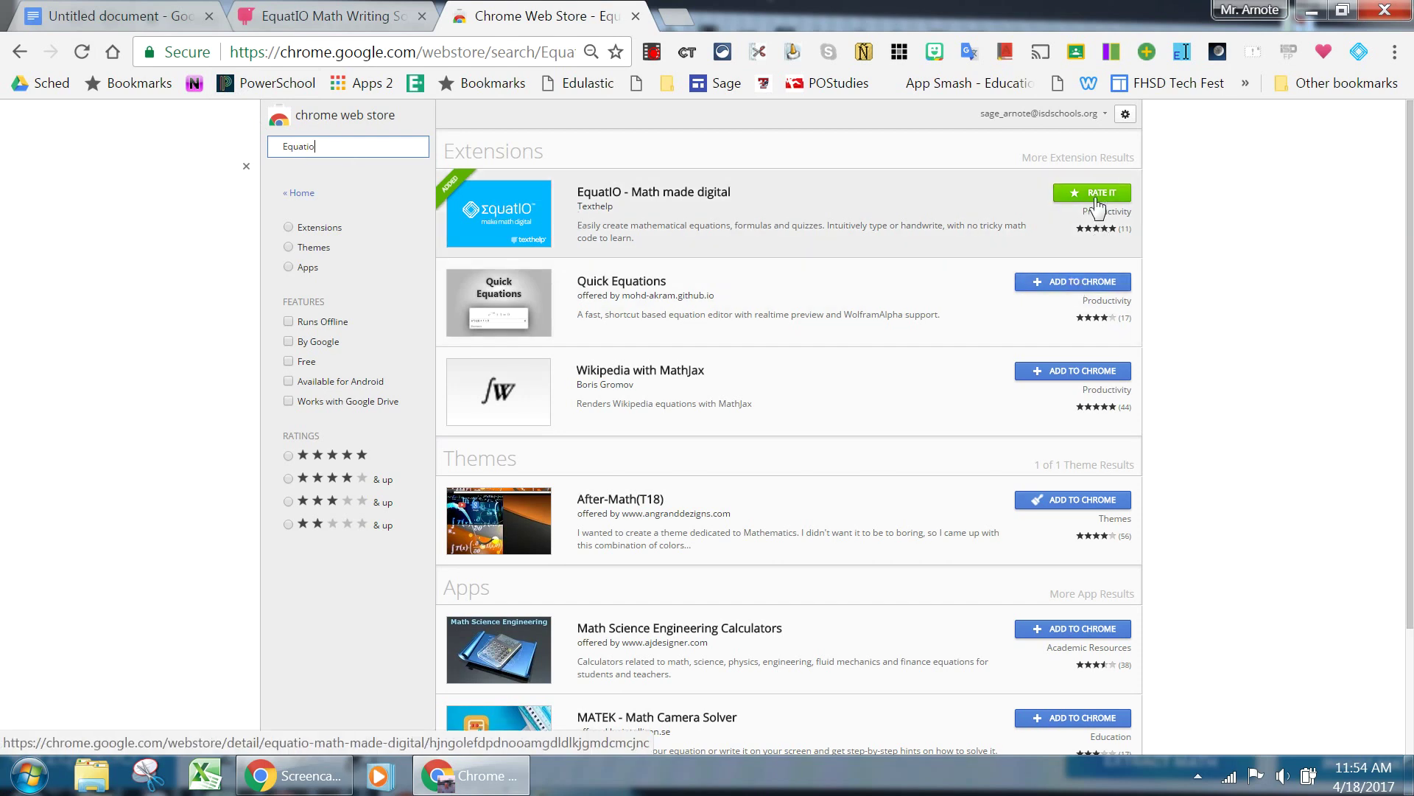
{"action": "left_click", "coordinate": [115, 18]}
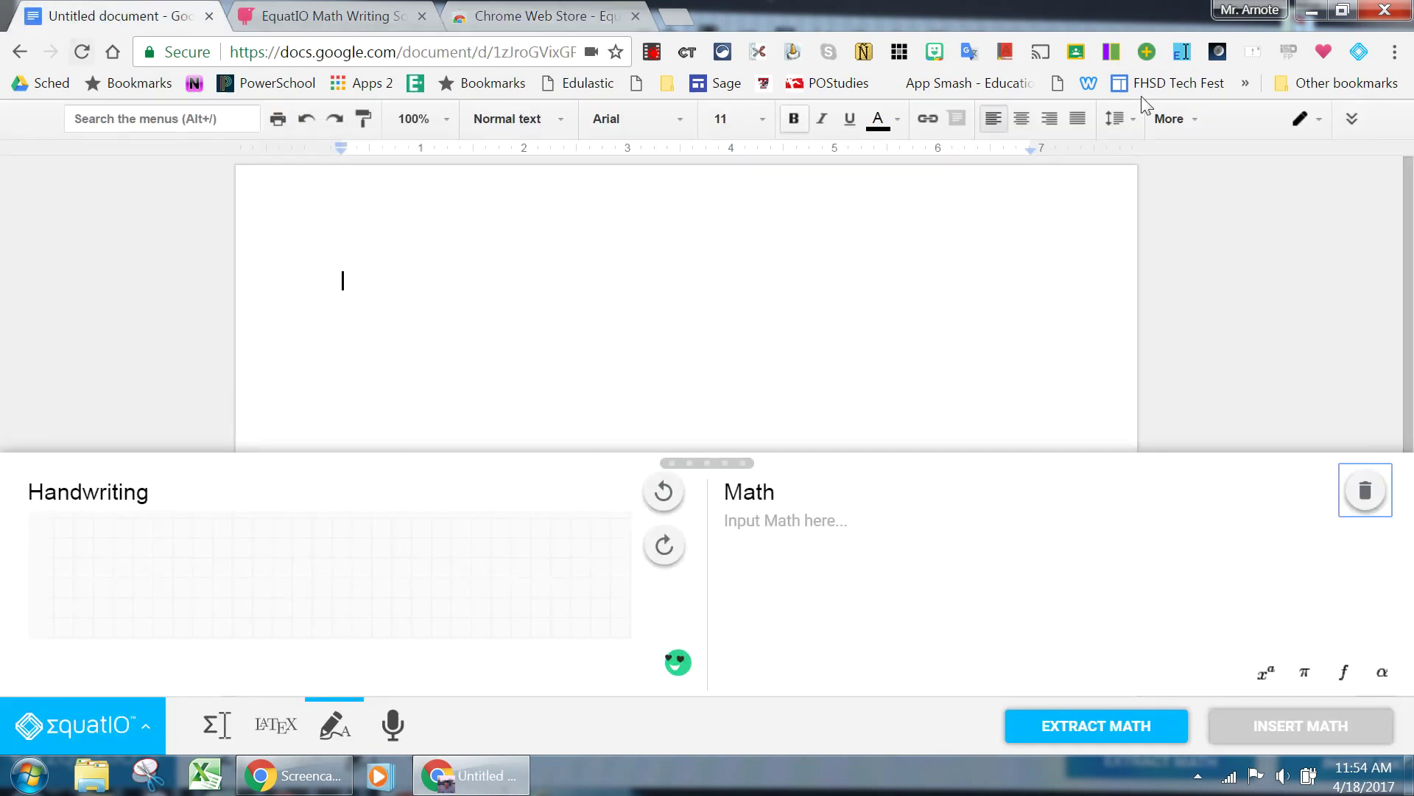
- Toggle the EquatIO toolbar off and on, hide the handwriting panel, and show the EquatIO menu
{"action": "left_click", "coordinate": [1360, 51]}
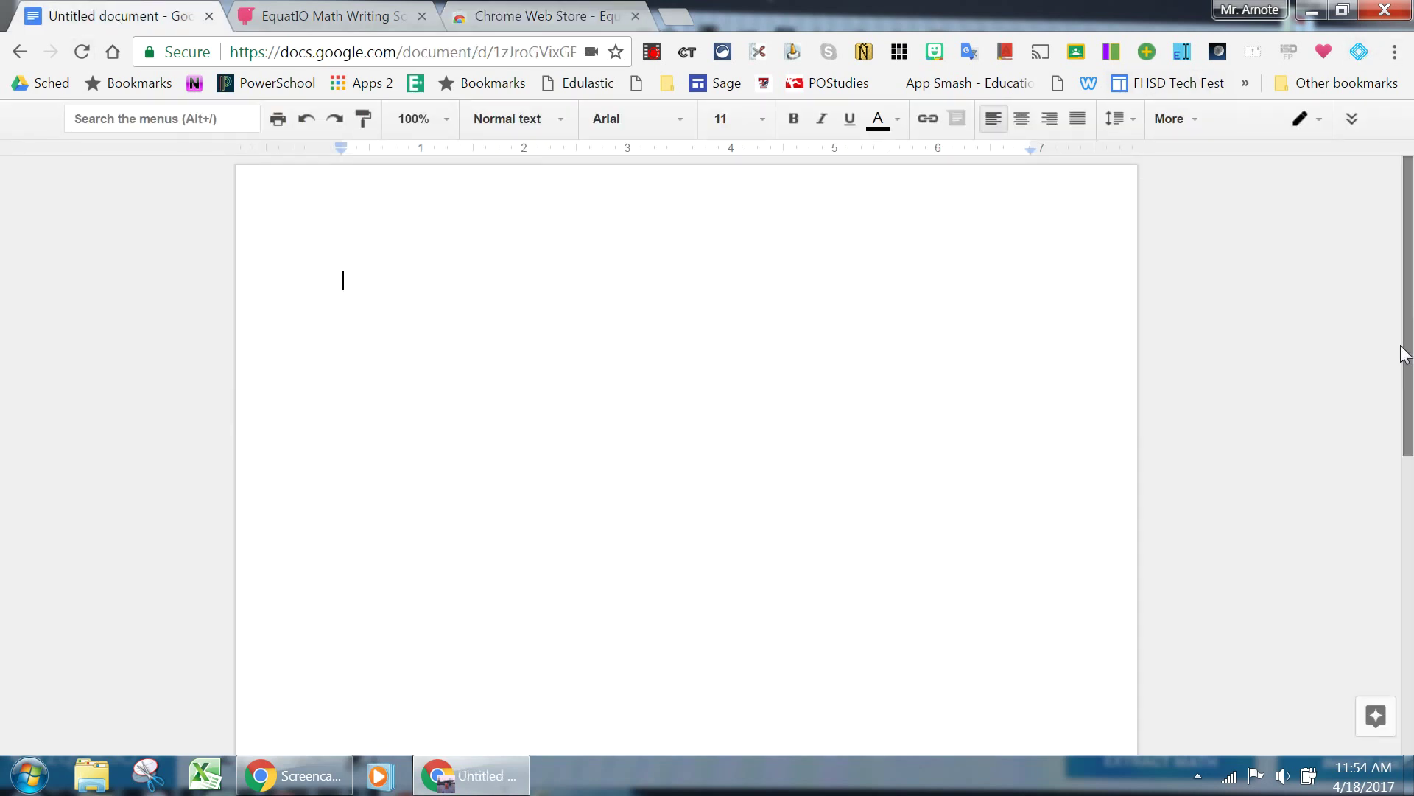
{"action": "left_click", "coordinate": [1360, 53]}
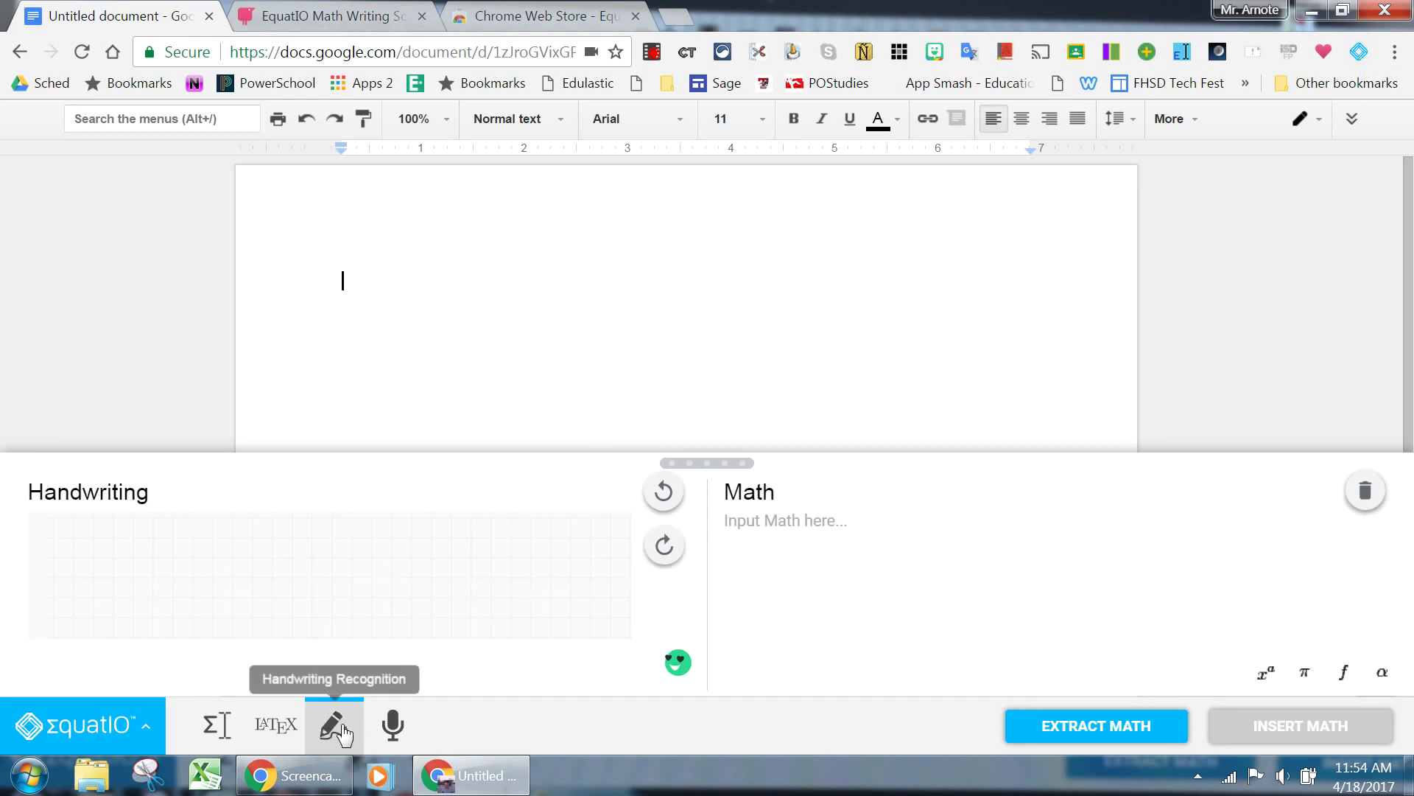
{"action": "left_click", "coordinate": [335, 726]}
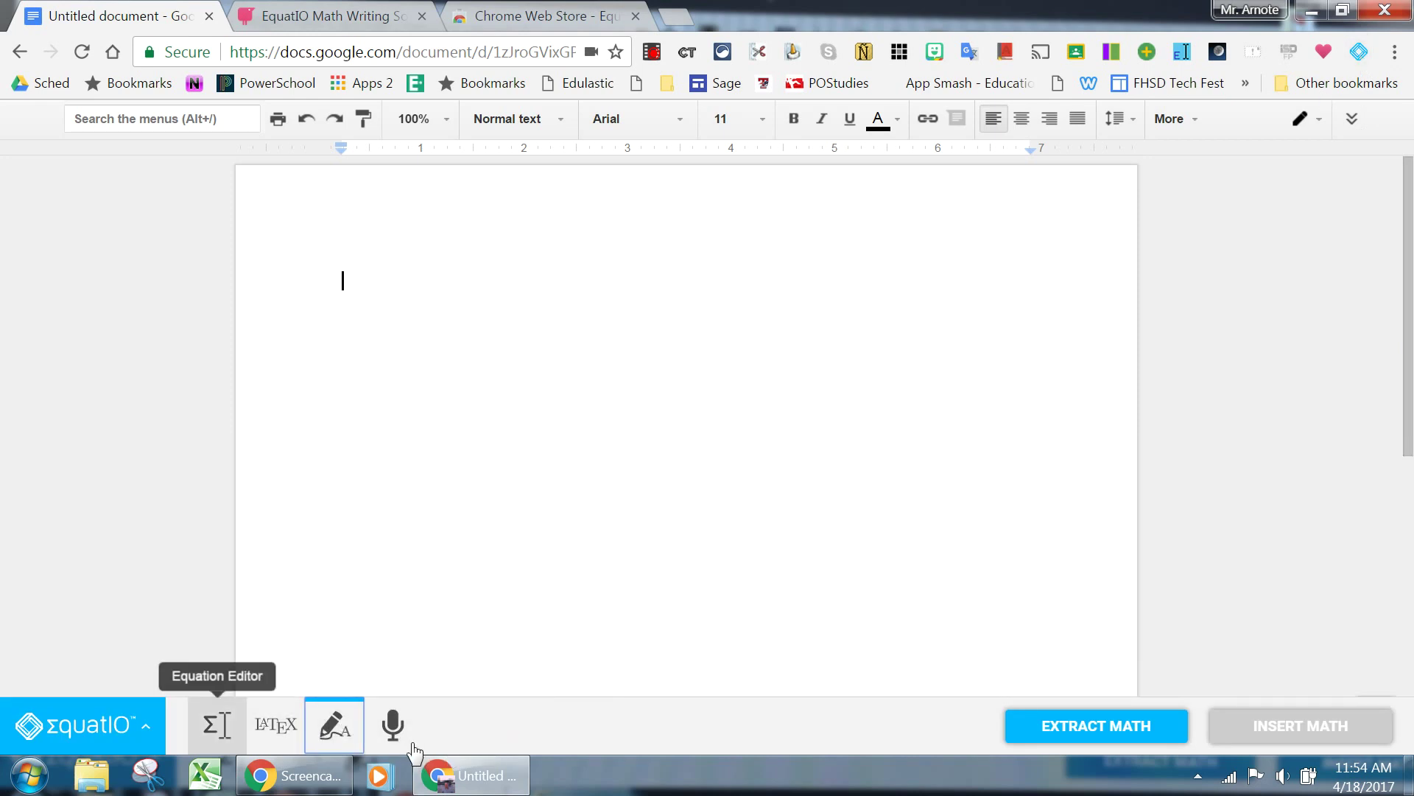
{"action": "left_click", "coordinate": [145, 737]}
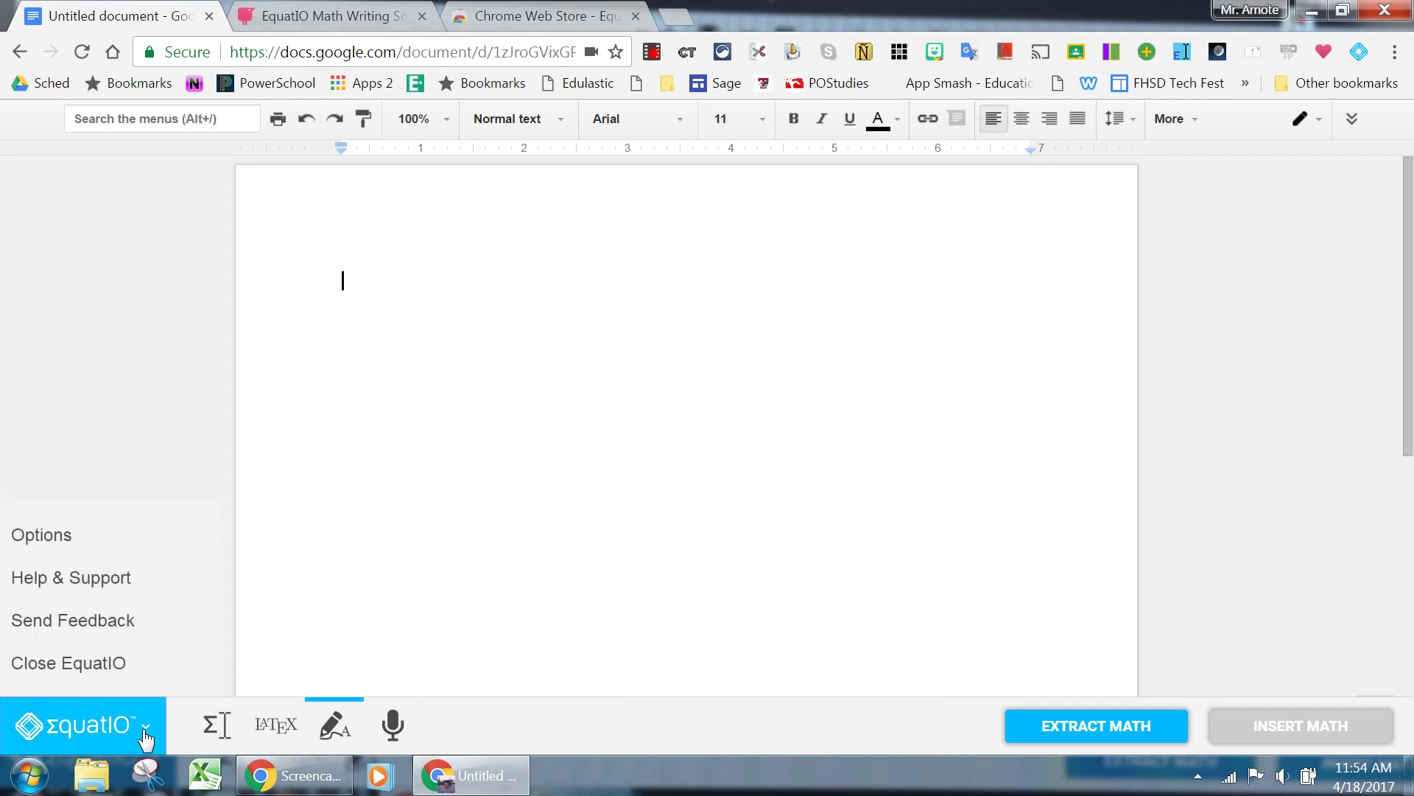
- Save EquatIO Math Options with Regular font size and only Math prediction on
{"action": "left_click", "coordinate": [92, 543]}
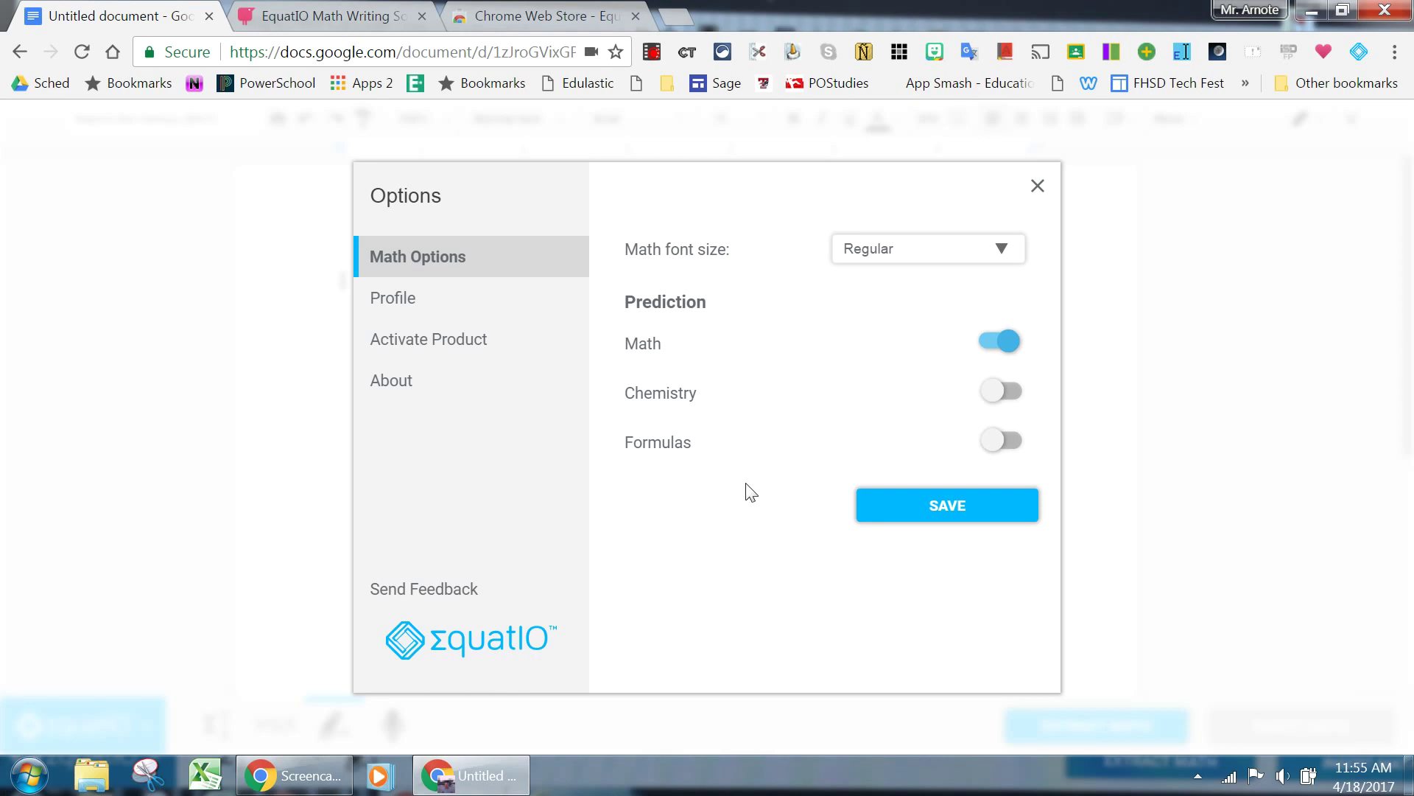
{"action": "left_click", "coordinate": [921, 505]}
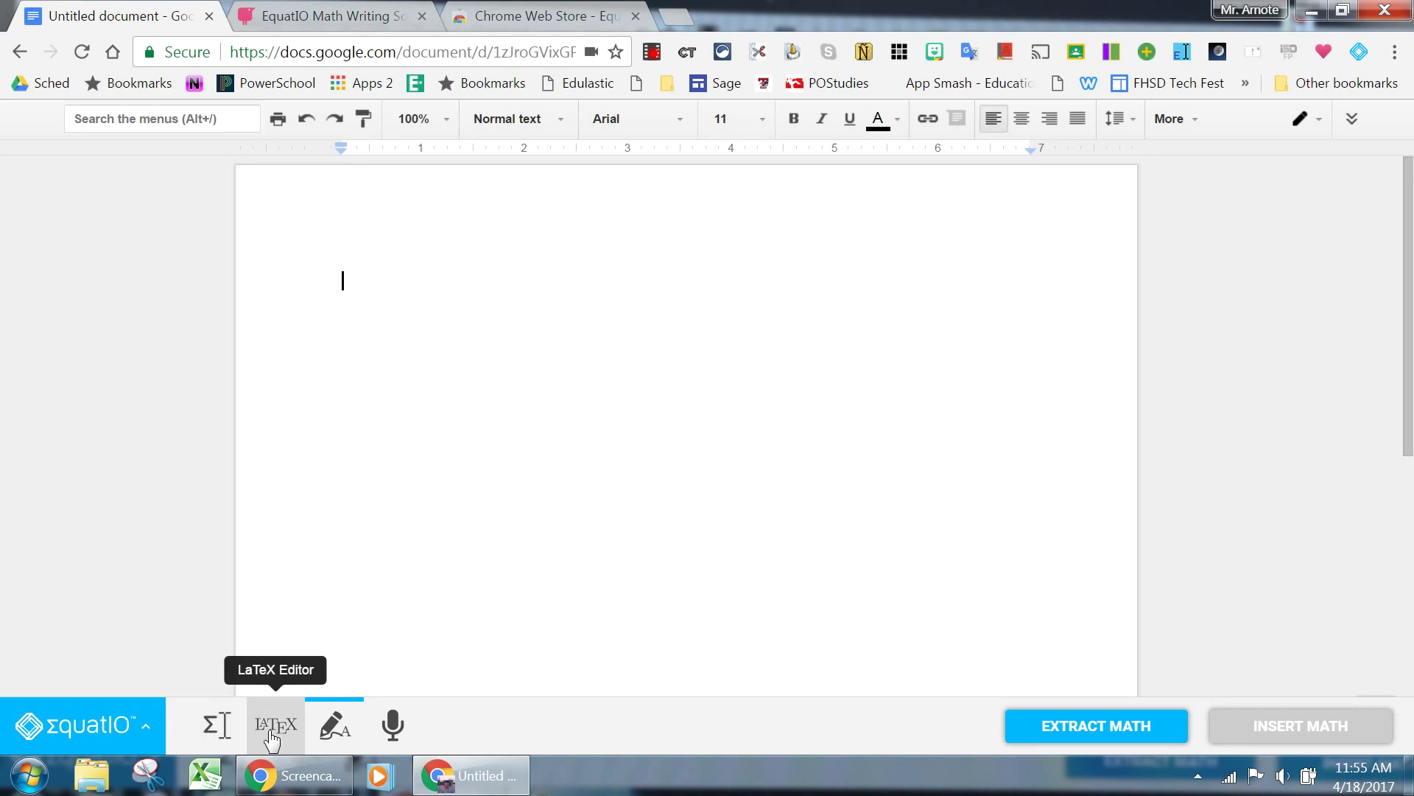
- Handwrite the fraction (5+3x)/7, a minus sign, 3 and xy² on the EquatIO canvas
{"action": "left_click", "coordinate": [333, 731]}
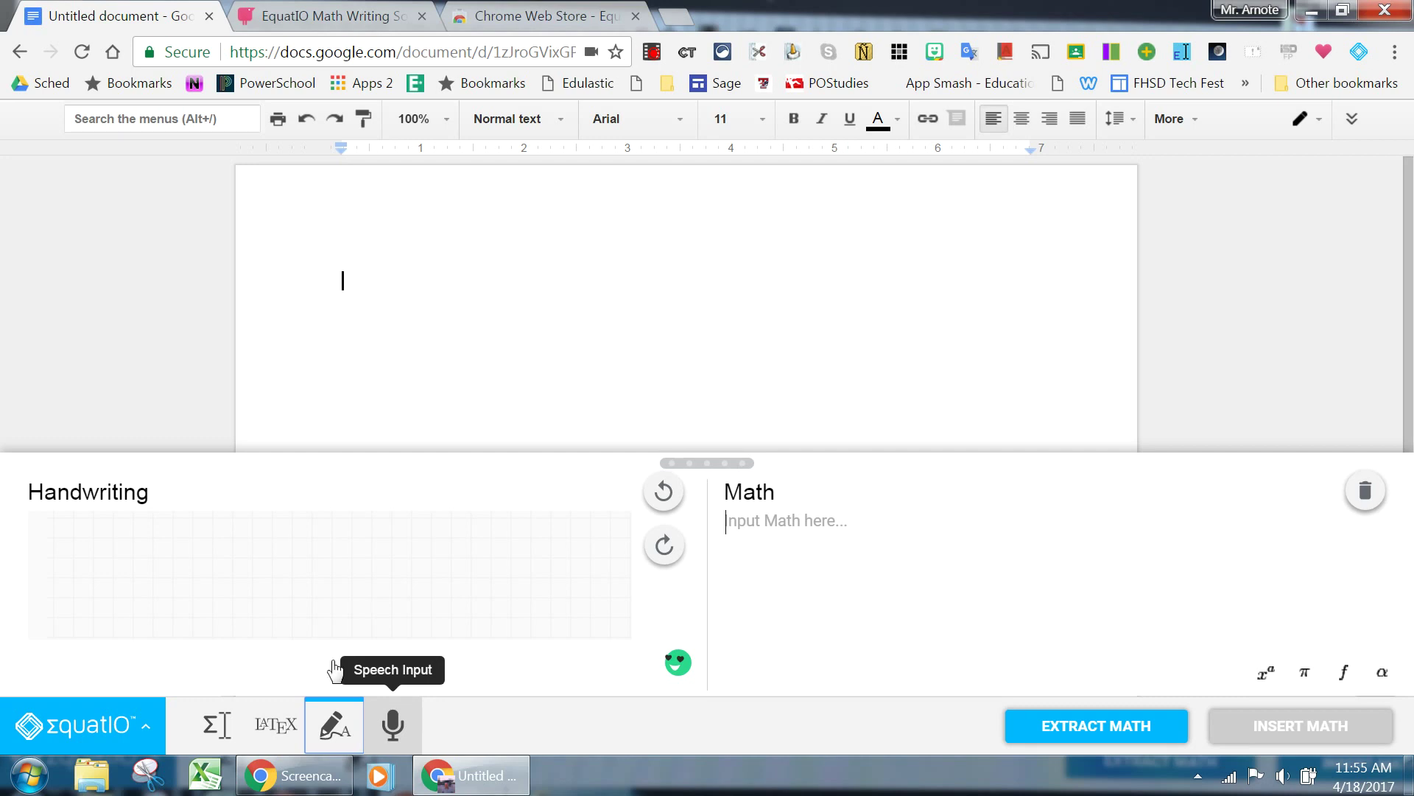
{"action": "mouse_move", "coordinate": [93, 522]}
{"action": "left_mouse_down"}
{"action": "mouse_move", "coordinate": [105, 538]}
{"action": "mouse_move", "coordinate": [74, 560]}
{"action": "mouse_move", "coordinate": [124, 522]}
{"action": "mouse_move", "coordinate": [159, 554]}
{"action": "mouse_move", "coordinate": [228, 536]}
{"action": "mouse_move", "coordinate": [249, 551]}
{"action": "mouse_move", "coordinate": [224, 566]}
{"action": "left_mouse_up"}
{"action": "left_click", "coordinate": [283, 549]}
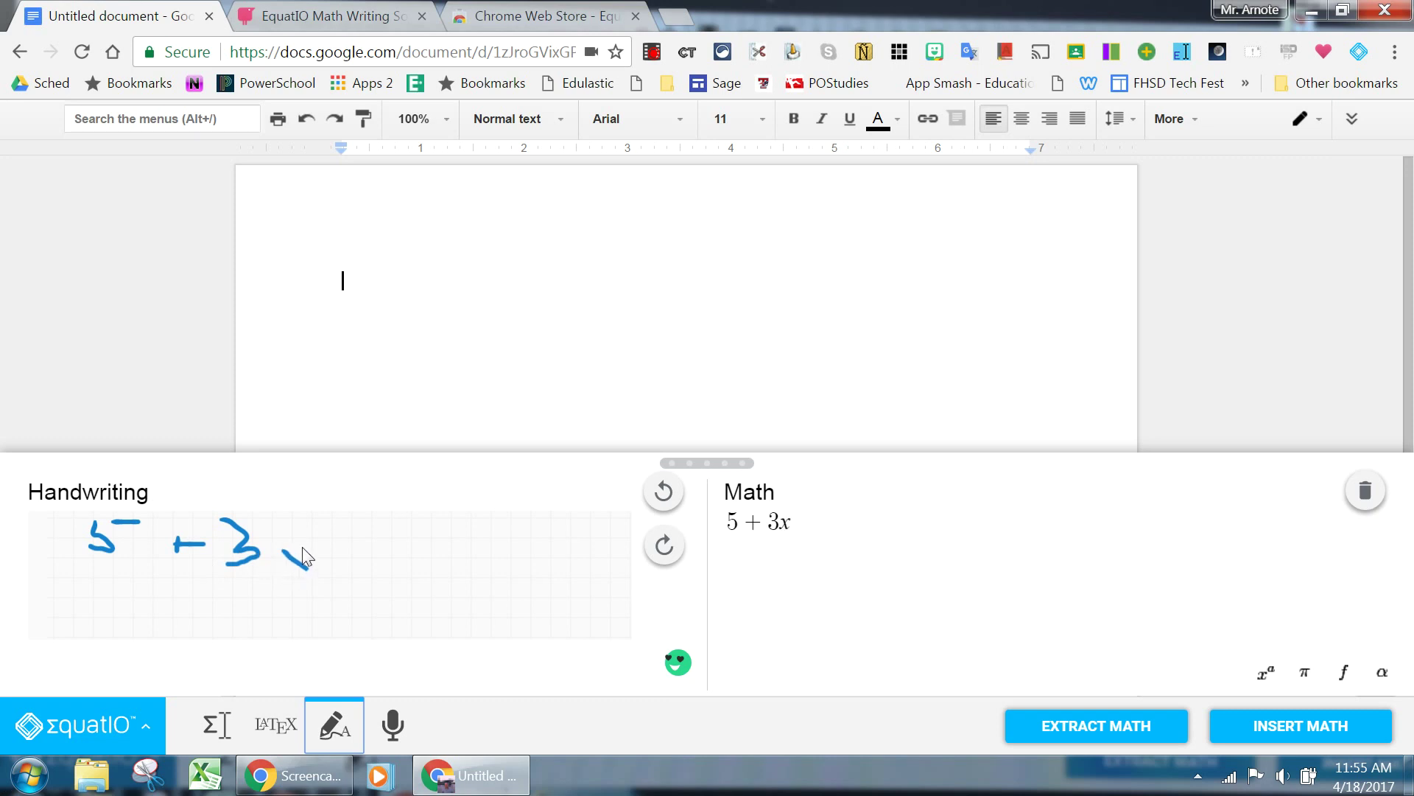
{"action": "left_click_drag", "start_coordinate": [318, 546], "coordinate": [283, 570]}
{"action": "left_click_drag", "start_coordinate": [106, 571], "coordinate": [337, 582]}
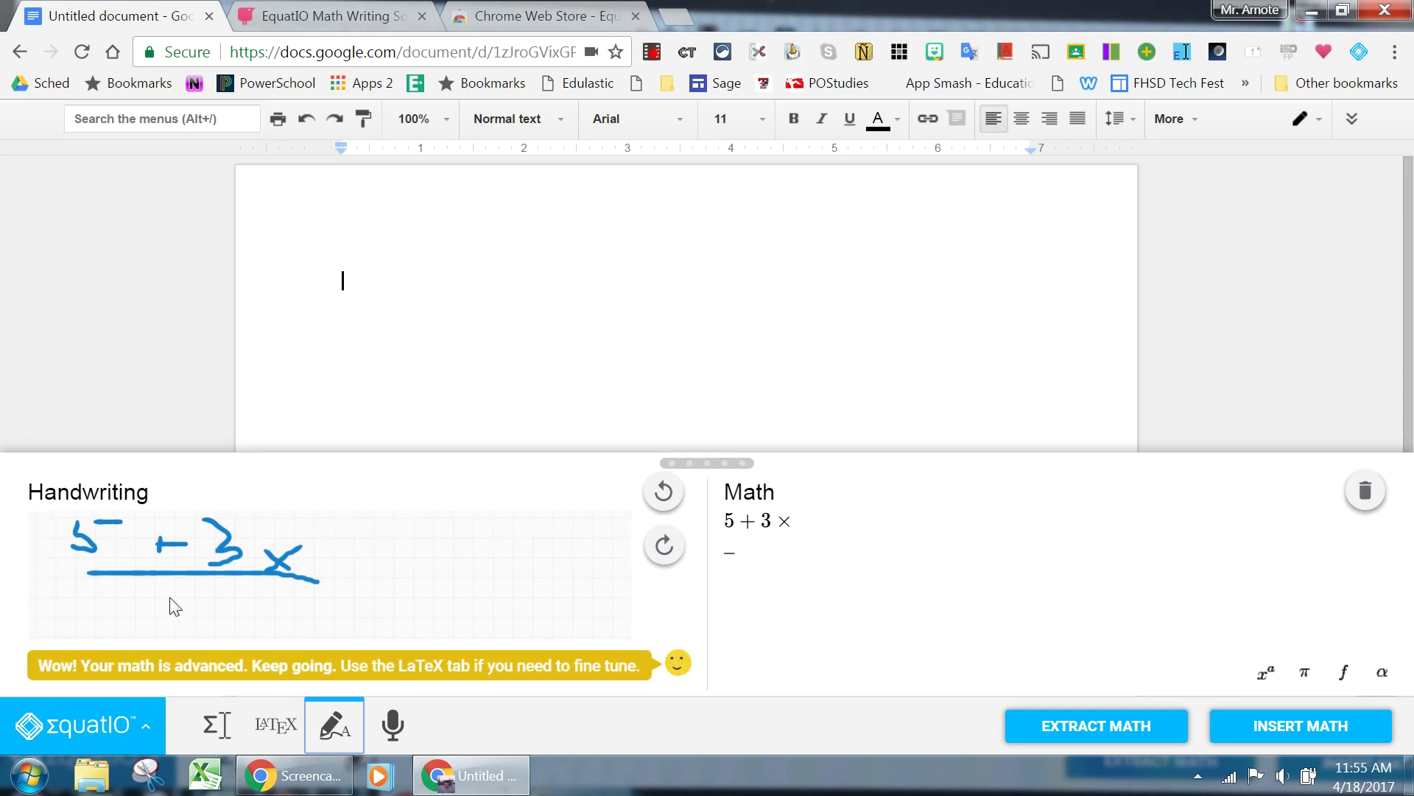
{"action": "left_click_drag", "start_coordinate": [170, 600], "coordinate": [174, 593]}
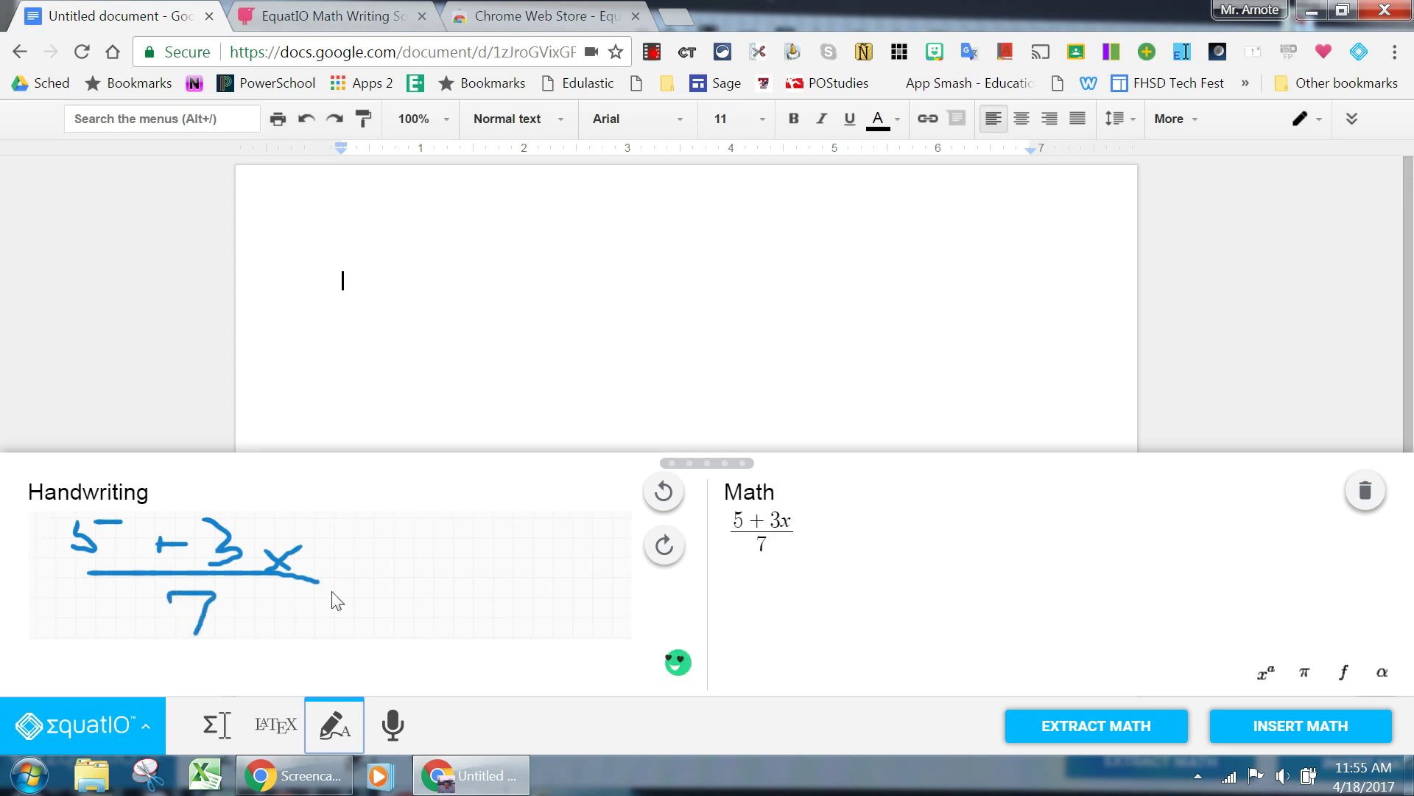
{"action": "mouse_move", "coordinate": [331, 590]}
{"action": "left_mouse_down"}
{"action": "mouse_move", "coordinate": [391, 602]}
{"action": "mouse_move", "coordinate": [351, 613]}
{"action": "left_mouse_up"}
{"action": "mouse_move", "coordinate": [378, 554]}
{"action": "left_mouse_down"}
{"action": "mouse_move", "coordinate": [551, 595]}
{"action": "mouse_move", "coordinate": [544, 620]}
{"action": "left_mouse_up"}
{"action": "left_click_drag", "start_coordinate": [578, 543], "coordinate": [620, 573]}
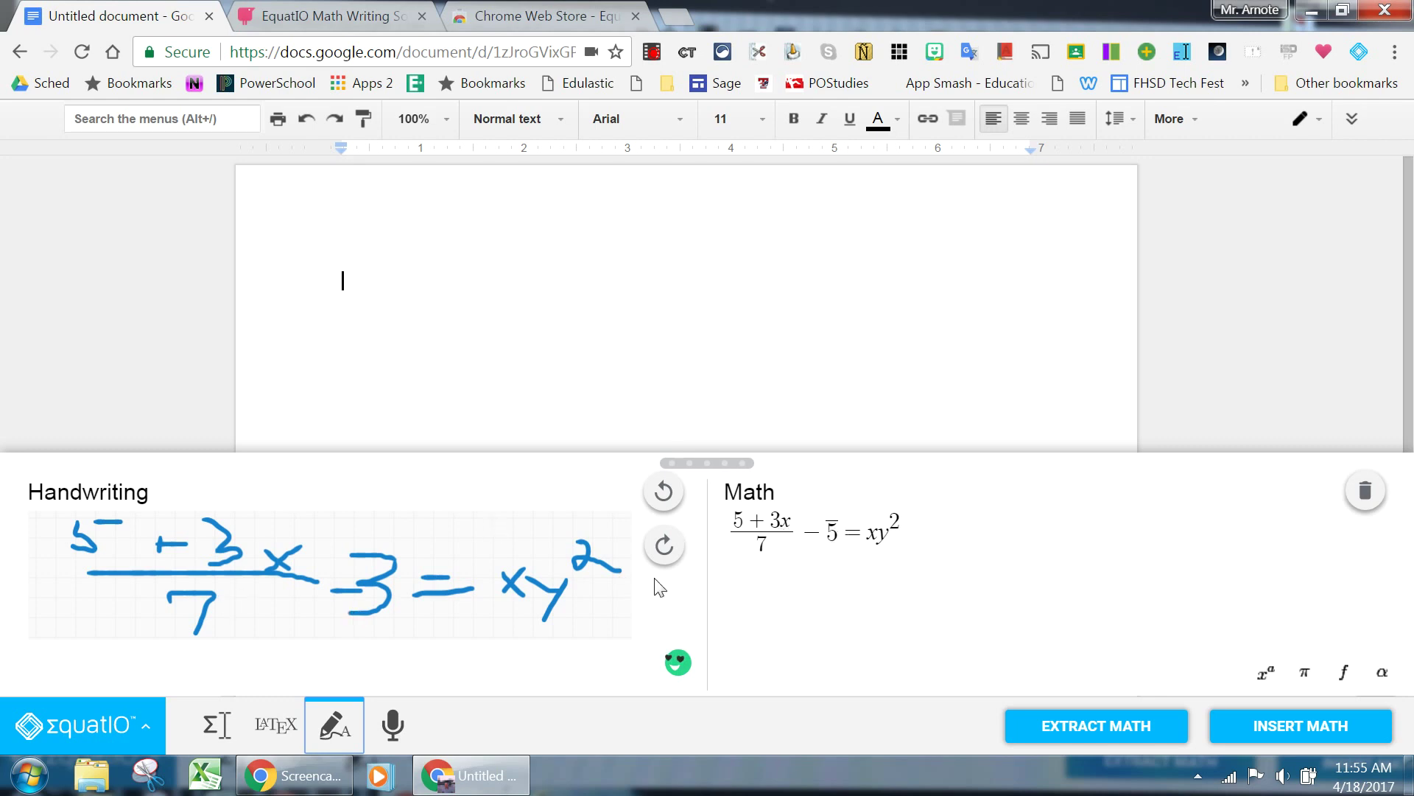
- Correct the Math box to (5+3x)/7 − 3xy² by removing the 5 and equals sign, then insert it
{"action": "left_click", "coordinate": [839, 529]}
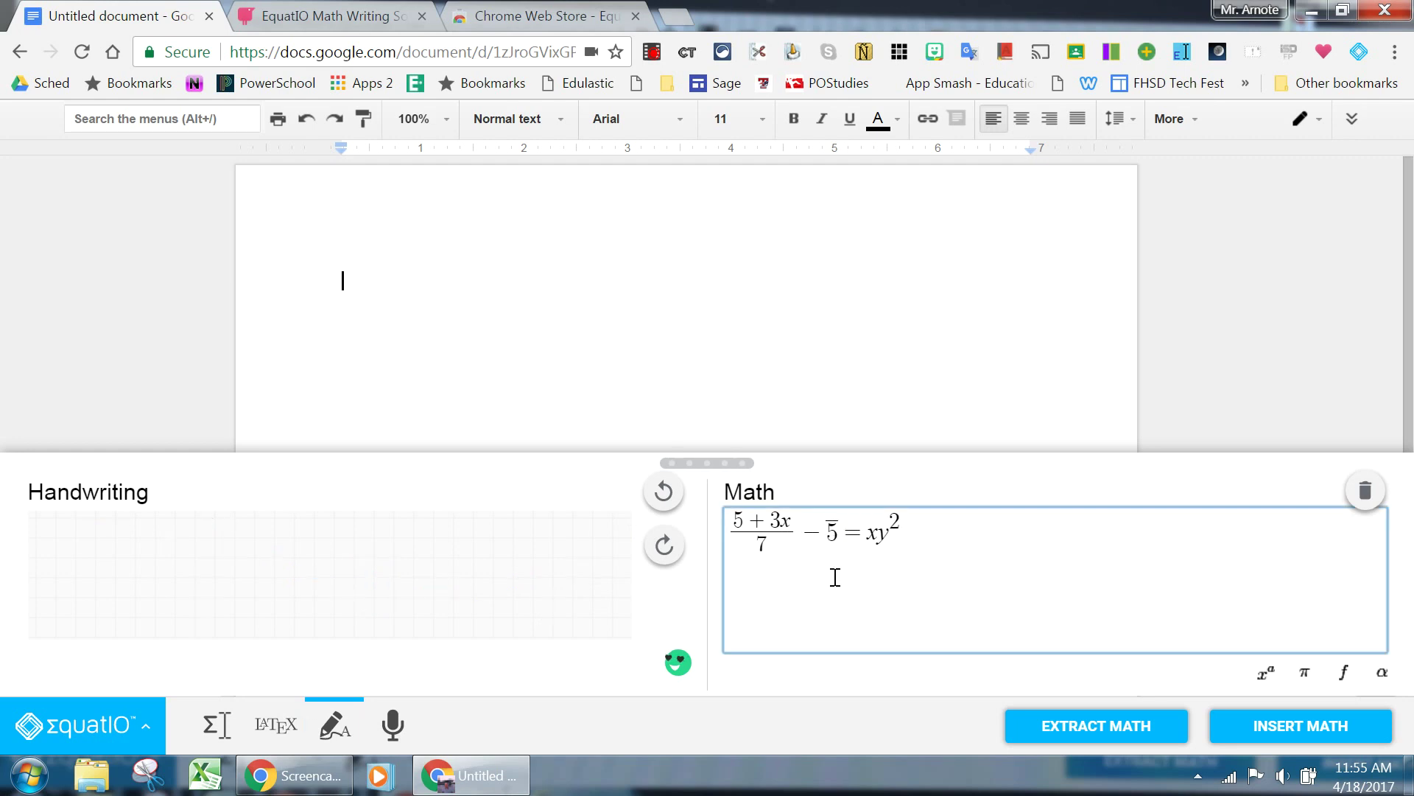
{"action": "key", "text": "BackSpace"}
{"action": "left_click", "coordinate": [840, 523]}
{"action": "key", "text": "Delete"}
{"action": "key", "text": "BackSpace"}
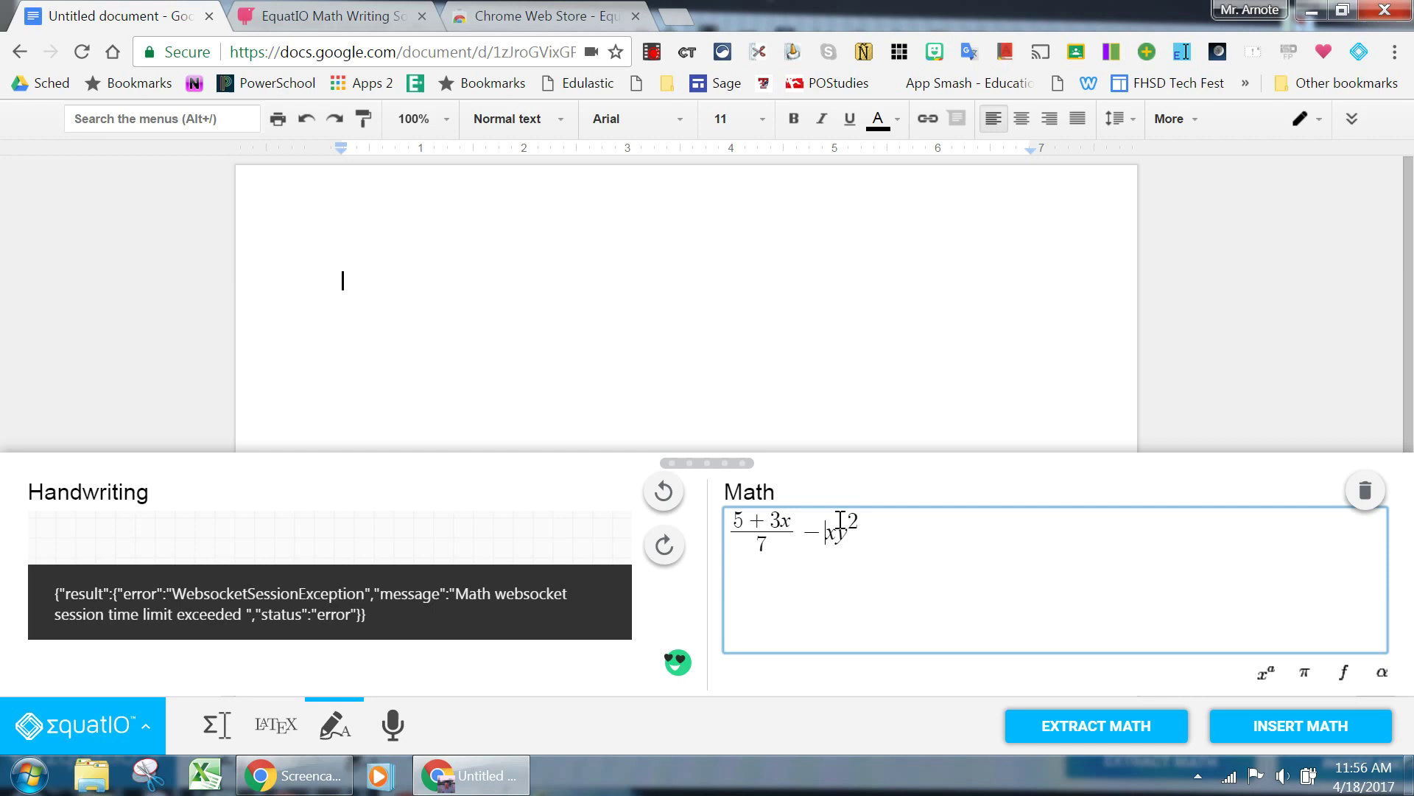
{"action": "type", "text": "3"}
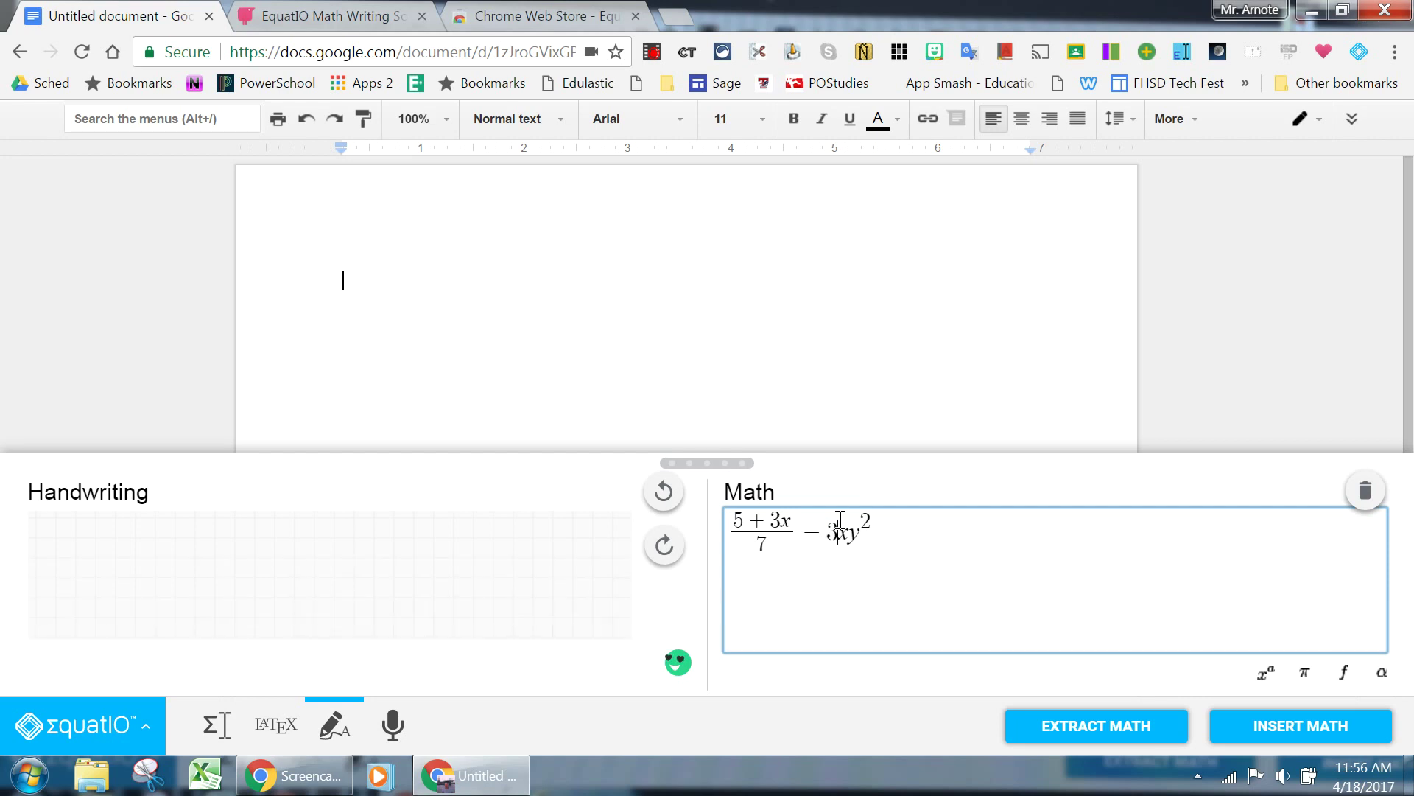
{"action": "left_click", "coordinate": [927, 541]}
{"action": "left_click", "coordinate": [1262, 728]}
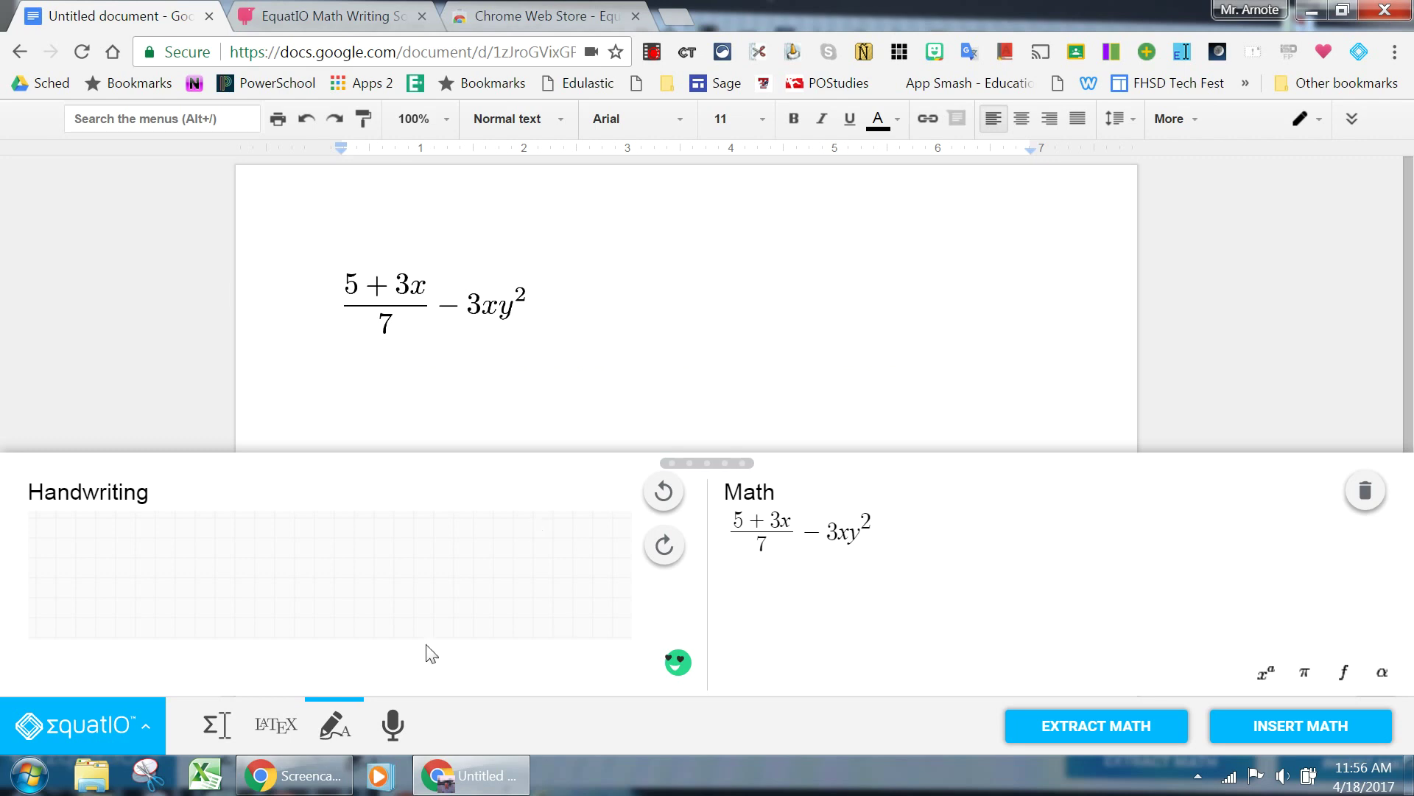
- Clear the Math box, dictate a²+b²=√(c²) by speech input, and insert it
{"action": "left_click", "coordinate": [392, 729]}
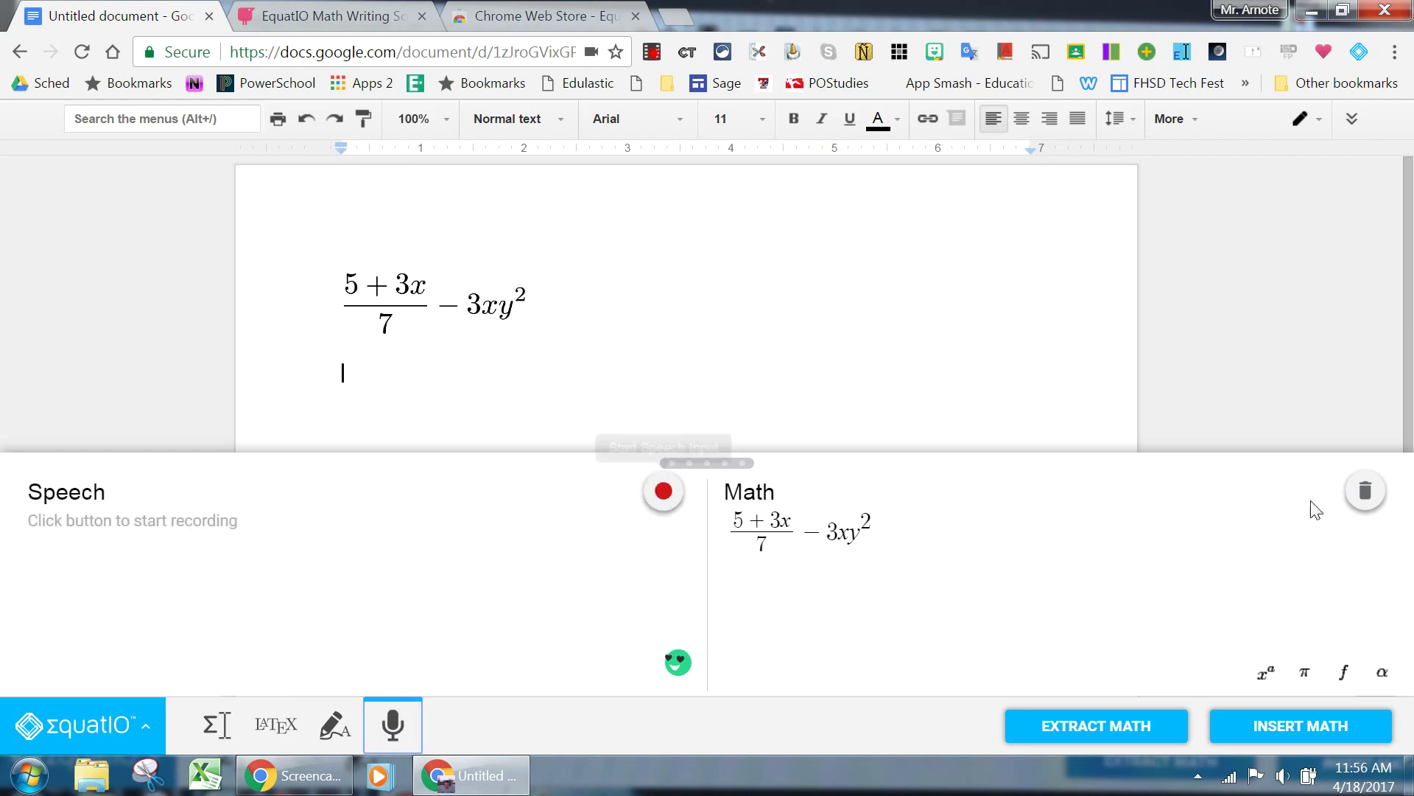
{"action": "left_click", "coordinate": [1364, 492]}
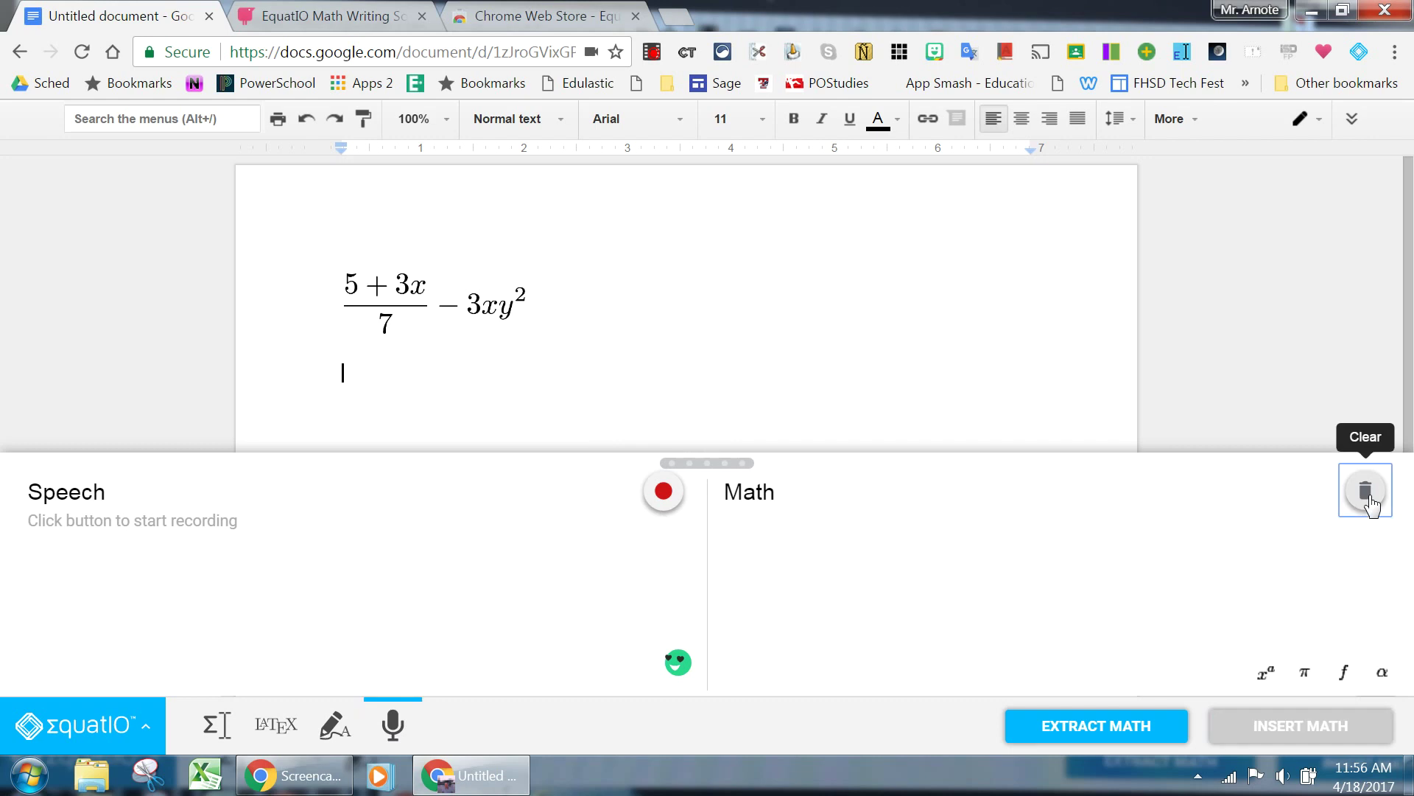
{"action": "left_click", "coordinate": [663, 492]}
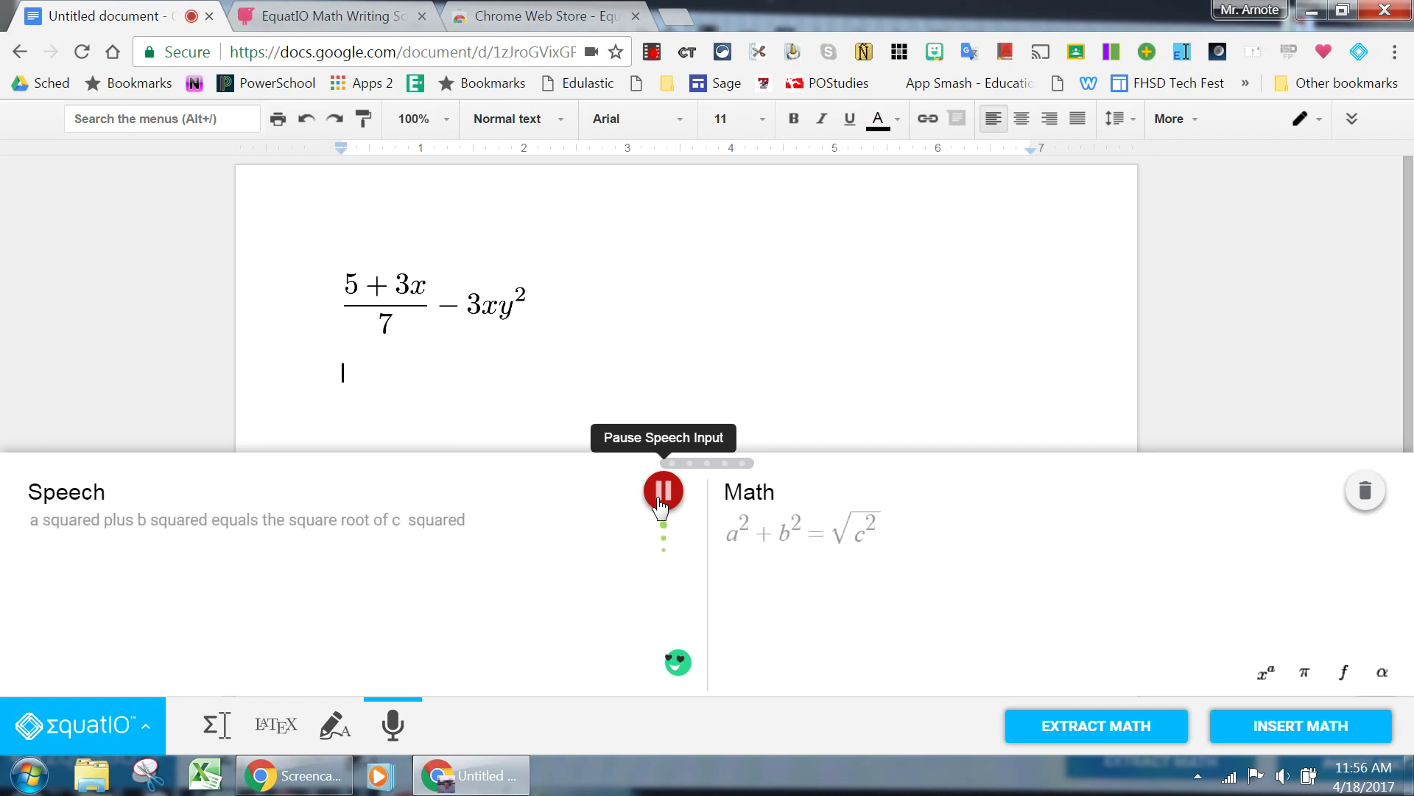
{"action": "left_click", "coordinate": [661, 501]}
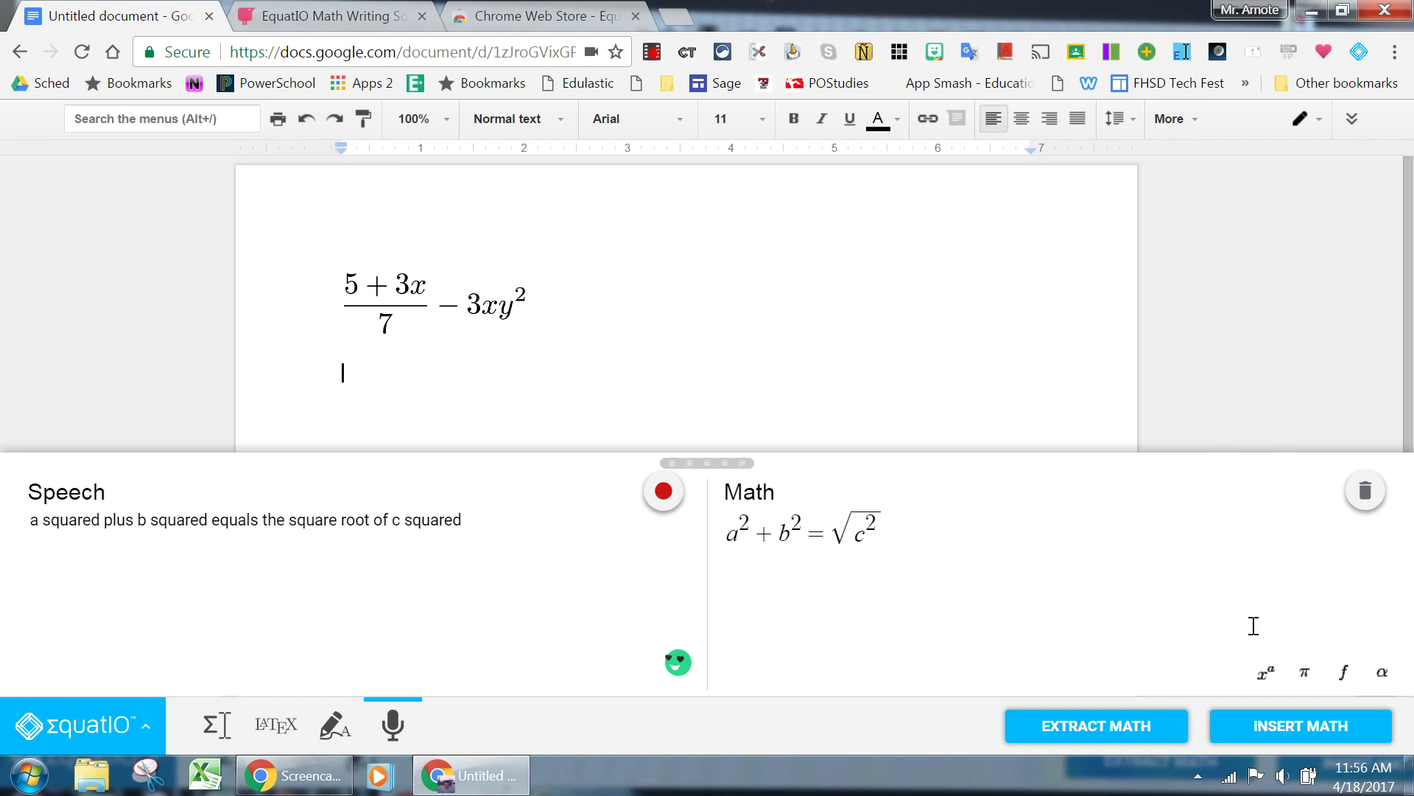
{"action": "left_click", "coordinate": [1287, 737]}
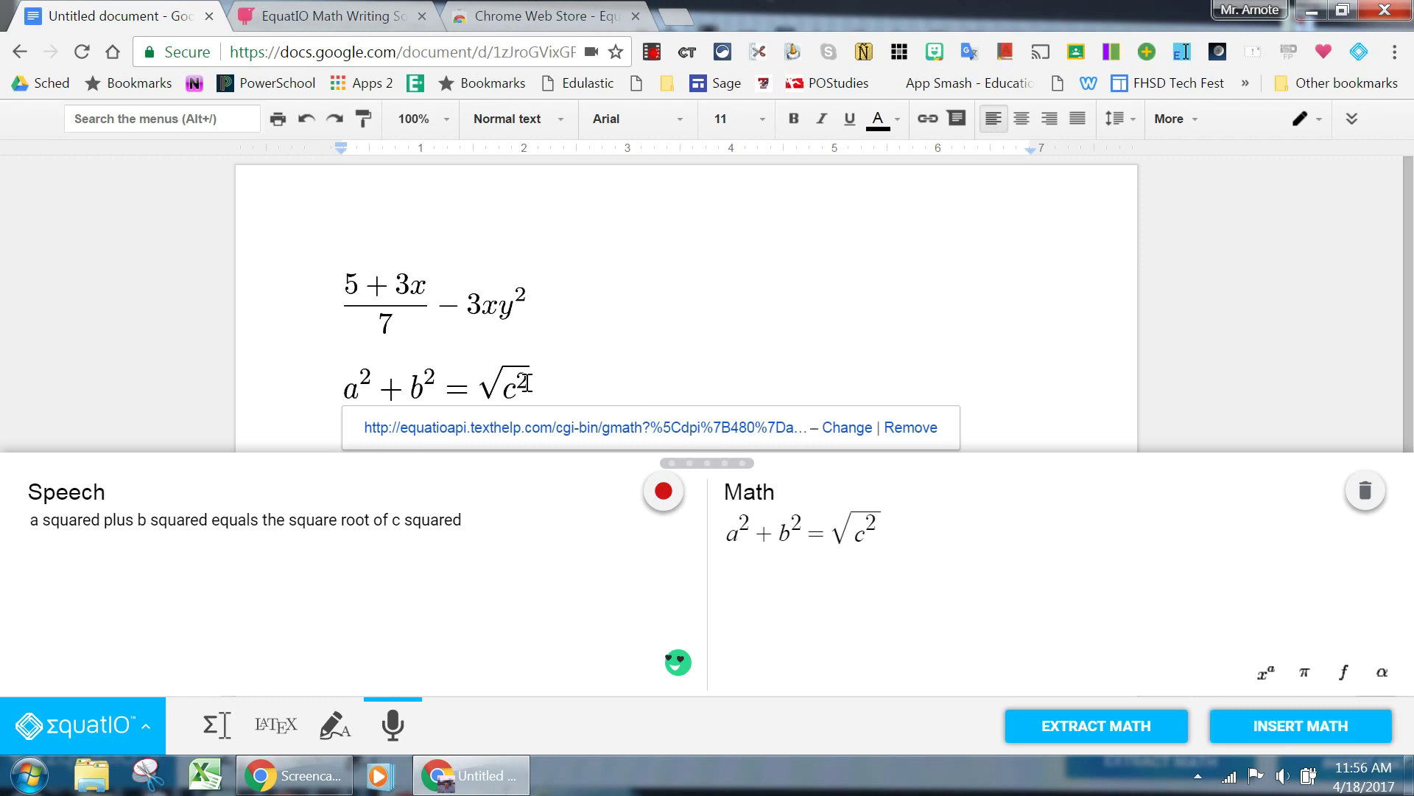
- Check both inserted equation images, then go to the EquatIO product page tab
{"action": "left_click", "coordinate": [504, 377]}
{"action": "left_click", "coordinate": [494, 312]}
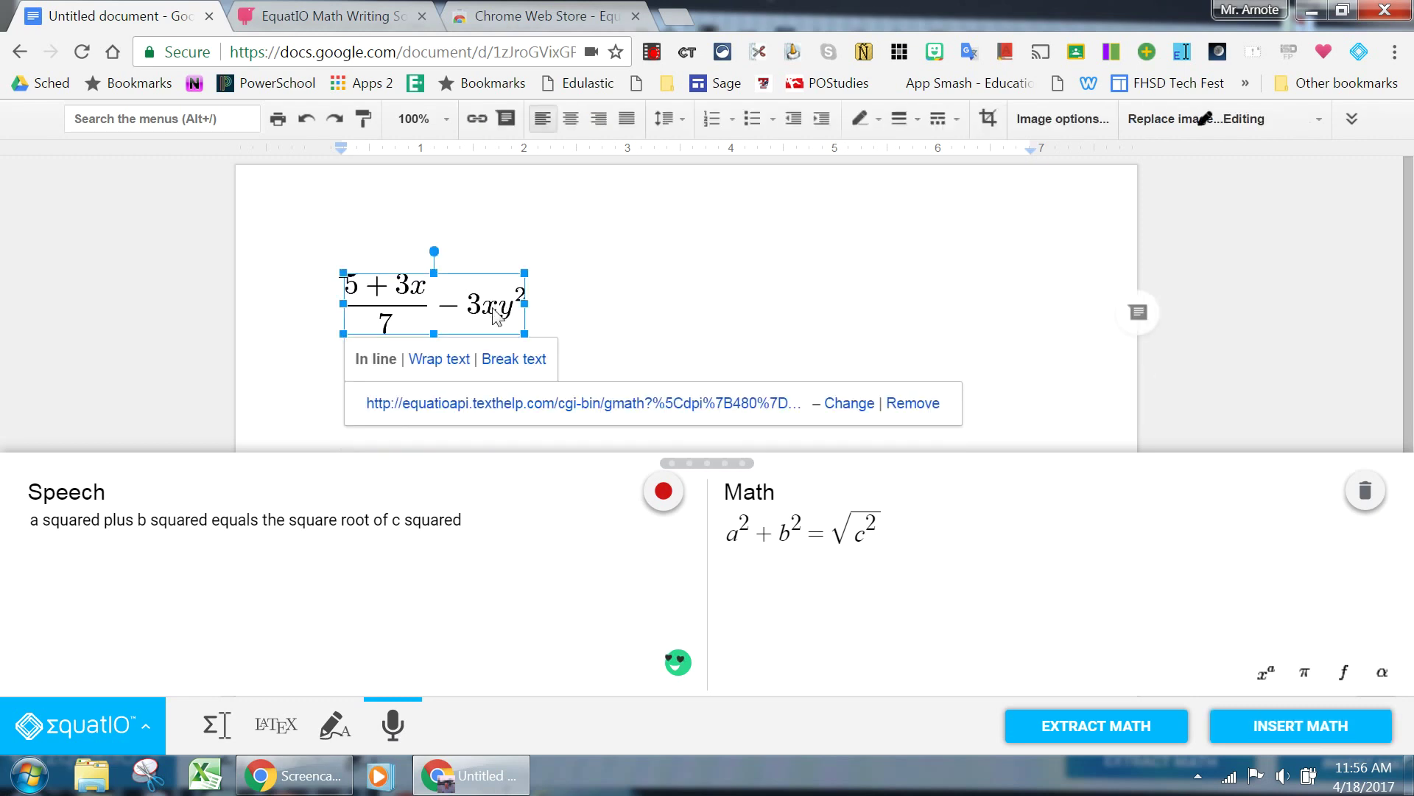
{"action": "left_click", "coordinate": [631, 314]}
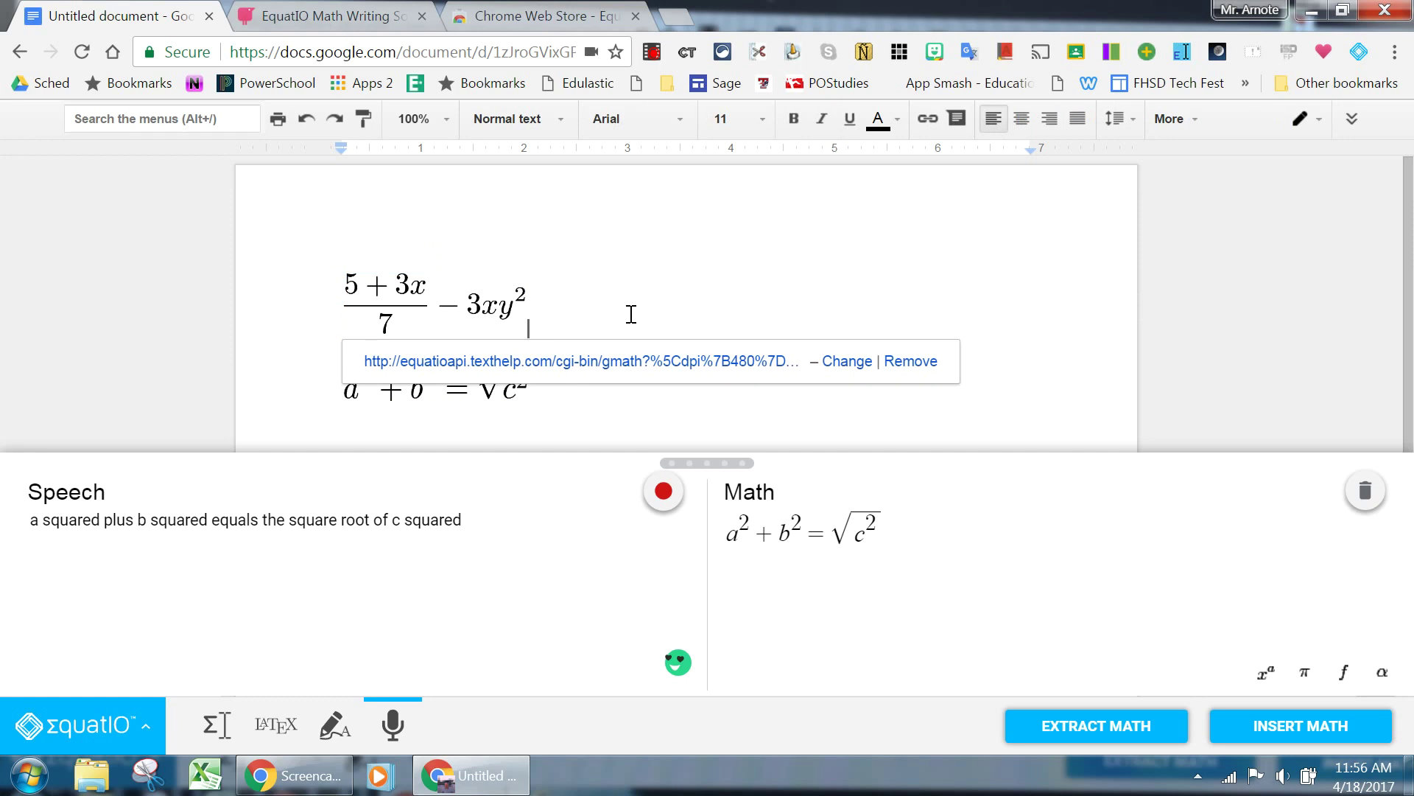
{"action": "left_click", "coordinate": [340, 17]}
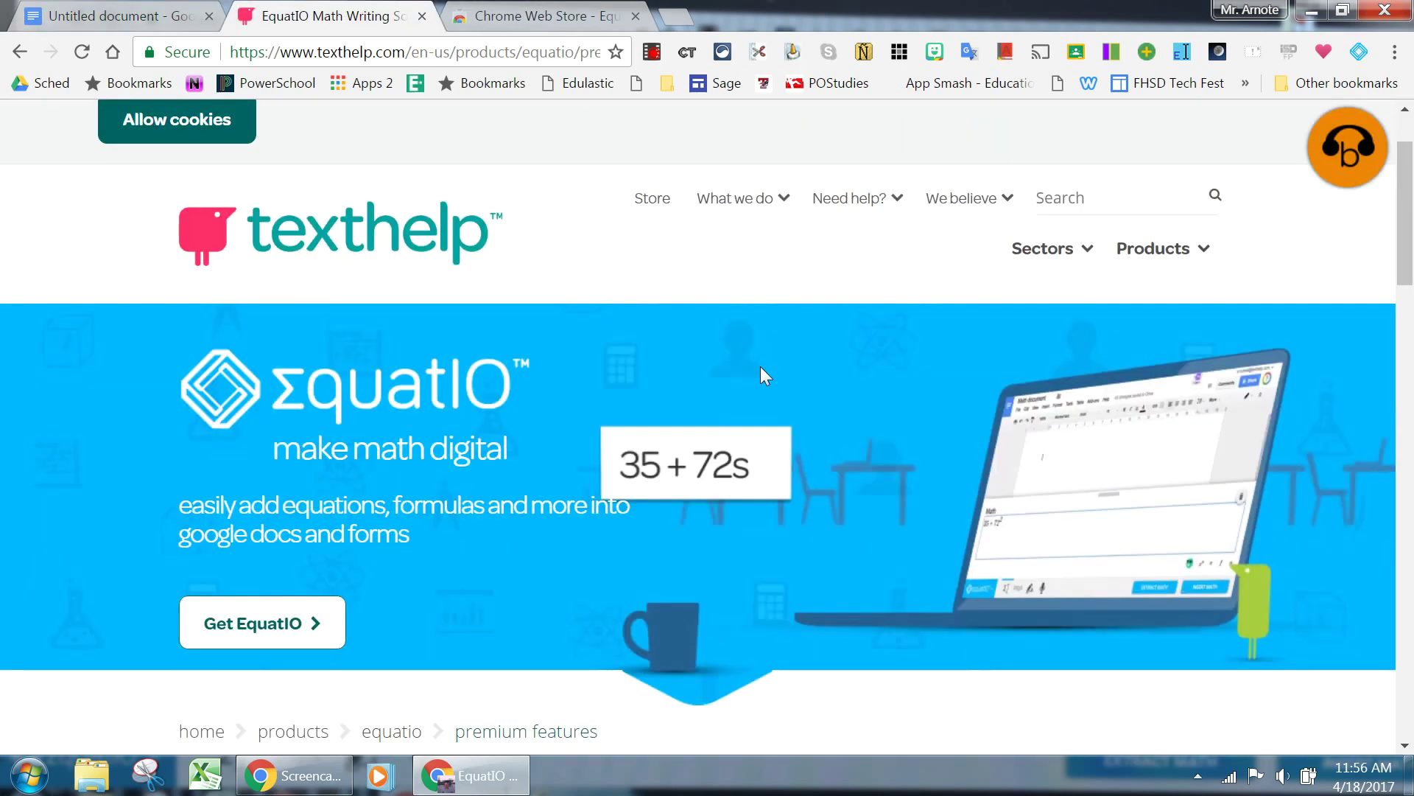
- Compare EquatIO's free and premium features and pricing, then minimize Chrome from the Web Store tab
{"action": "scroll", "coordinate": [761, 366], "scroll_direction": "down", "scroll_amount": 15}
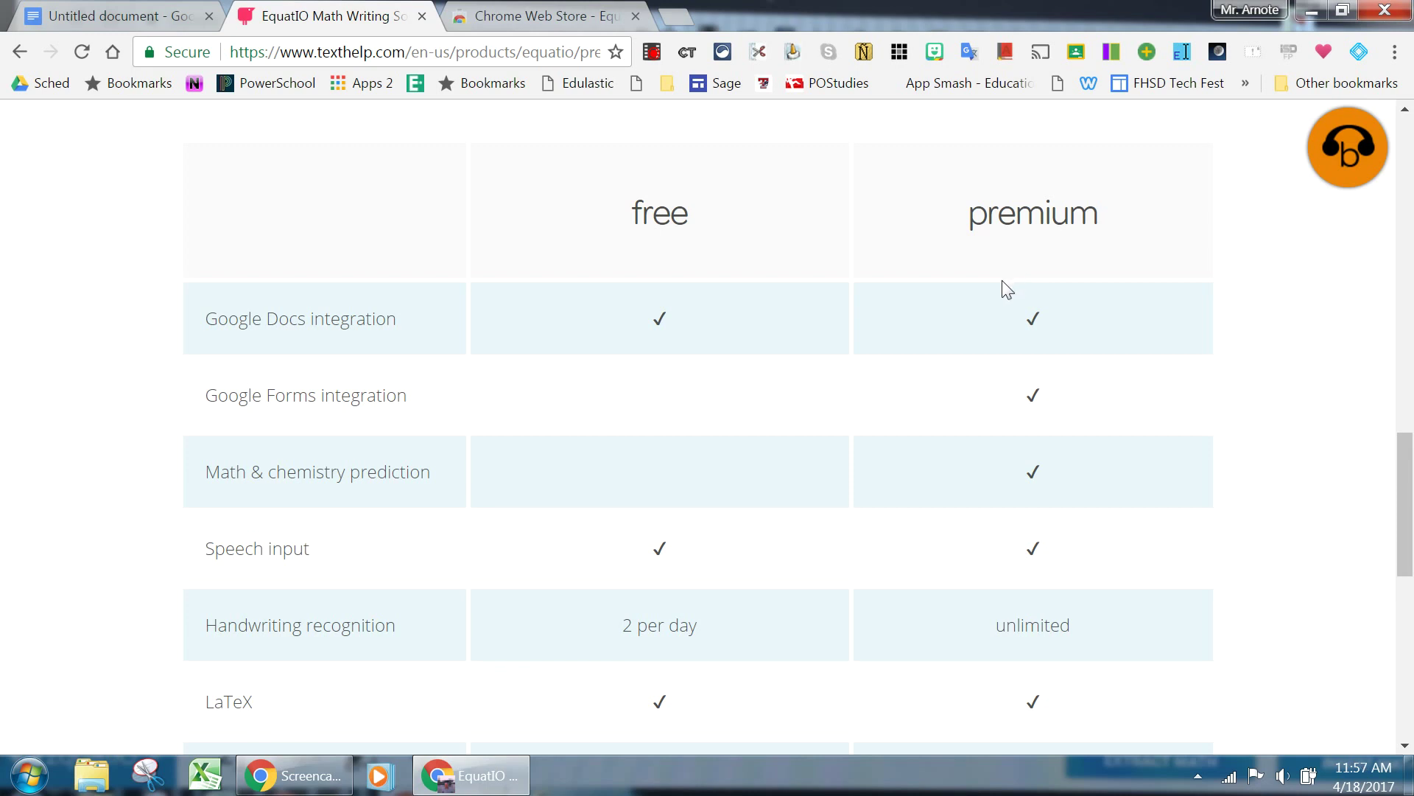
{"action": "scroll", "coordinate": [1007, 287], "scroll_direction": "up", "scroll_amount": 8}
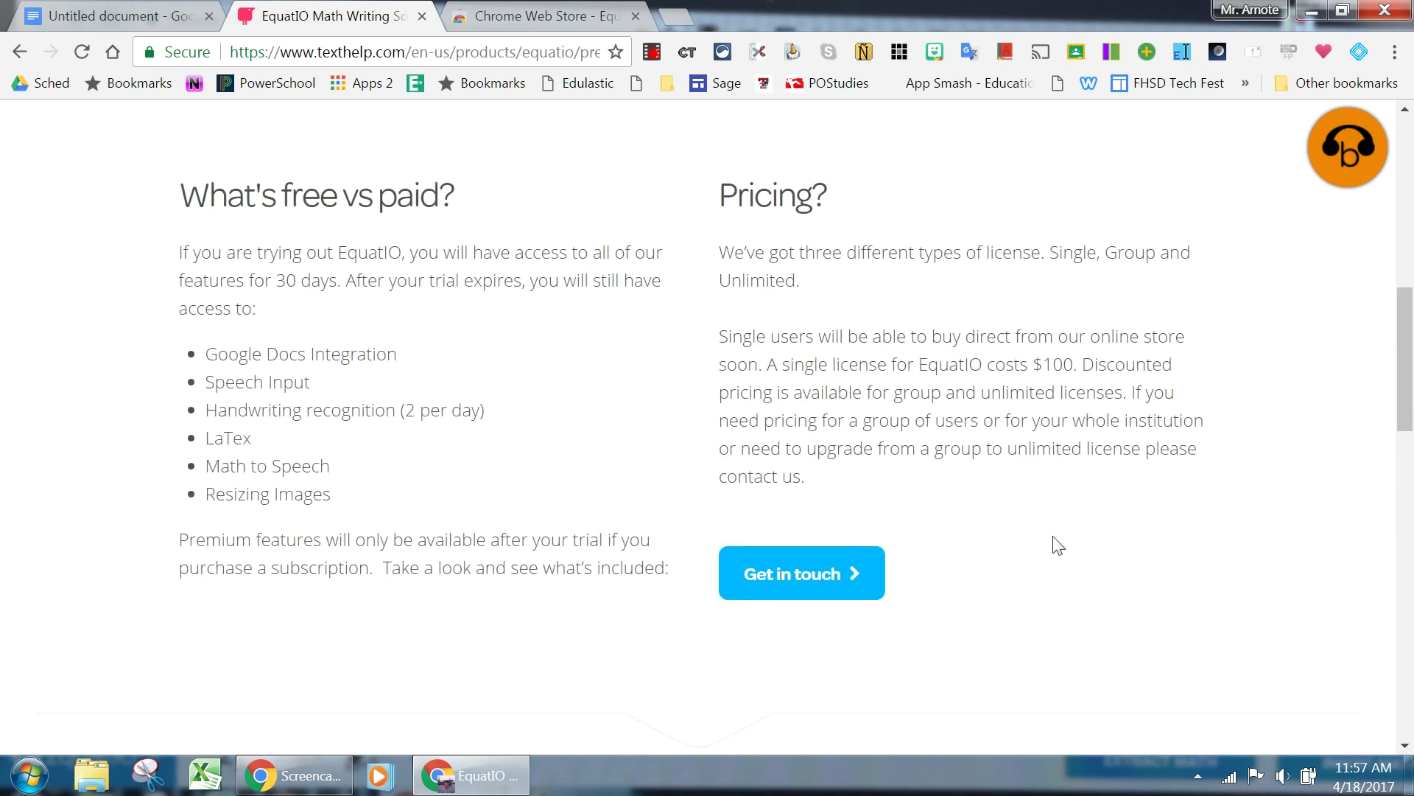
{"action": "scroll", "coordinate": [1057, 543], "scroll_direction": "down", "scroll_amount": 10}
{"action": "scroll", "coordinate": [1058, 545], "scroll_direction": "down", "scroll_amount": 3}
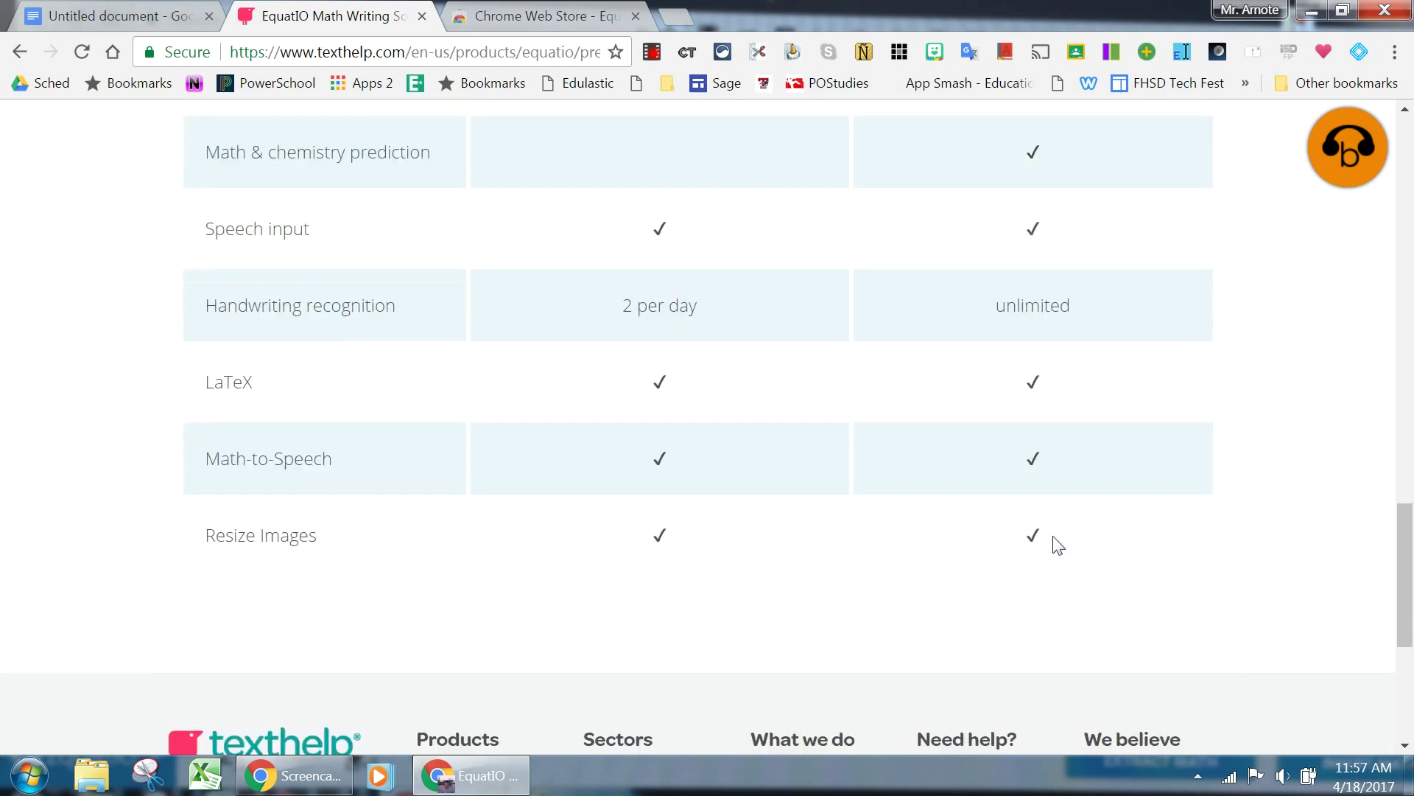
{"action": "scroll", "coordinate": [1058, 545], "scroll_direction": "up", "scroll_amount": 6}
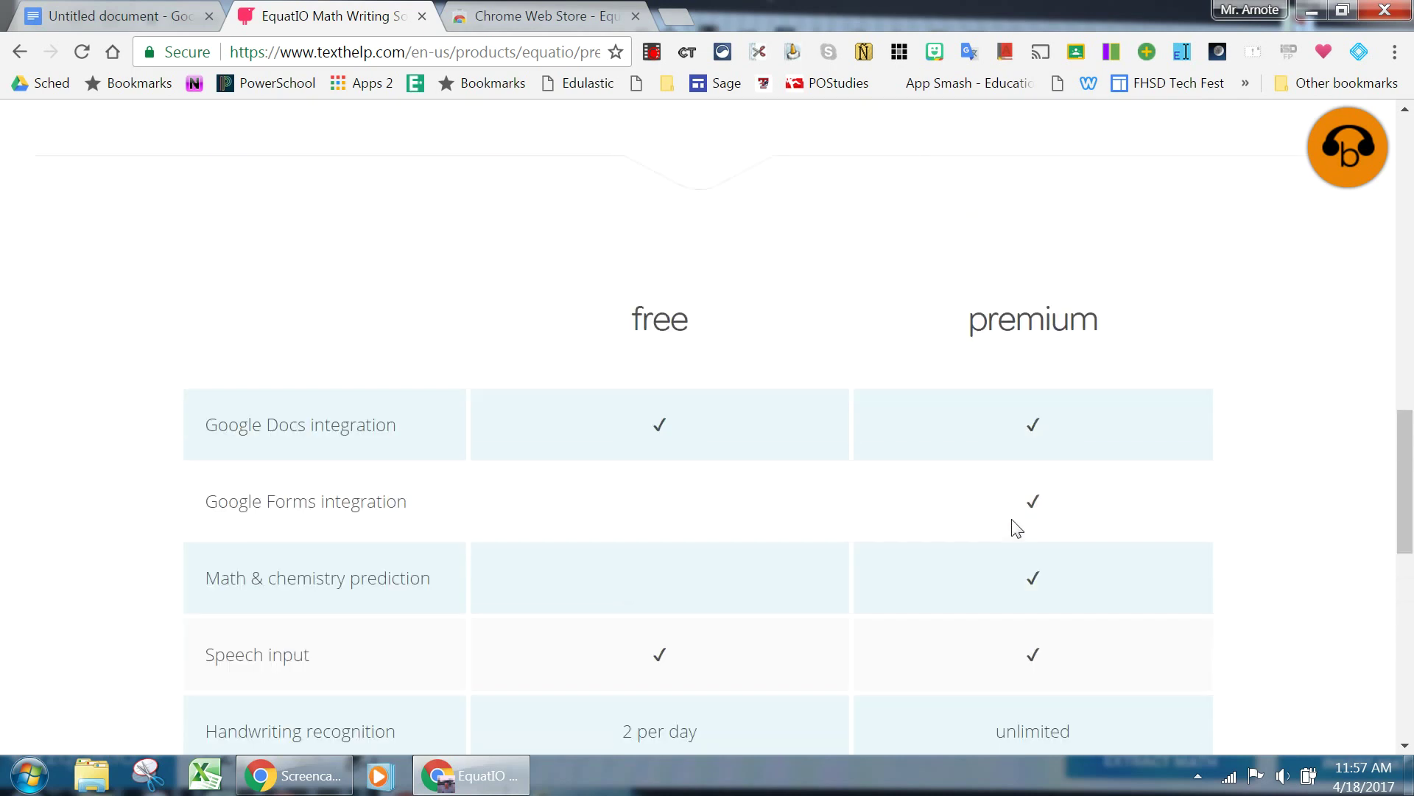
{"action": "scroll", "coordinate": [1014, 522], "scroll_direction": "up", "scroll_amount": 7}
{"action": "left_click", "coordinate": [529, 16]}
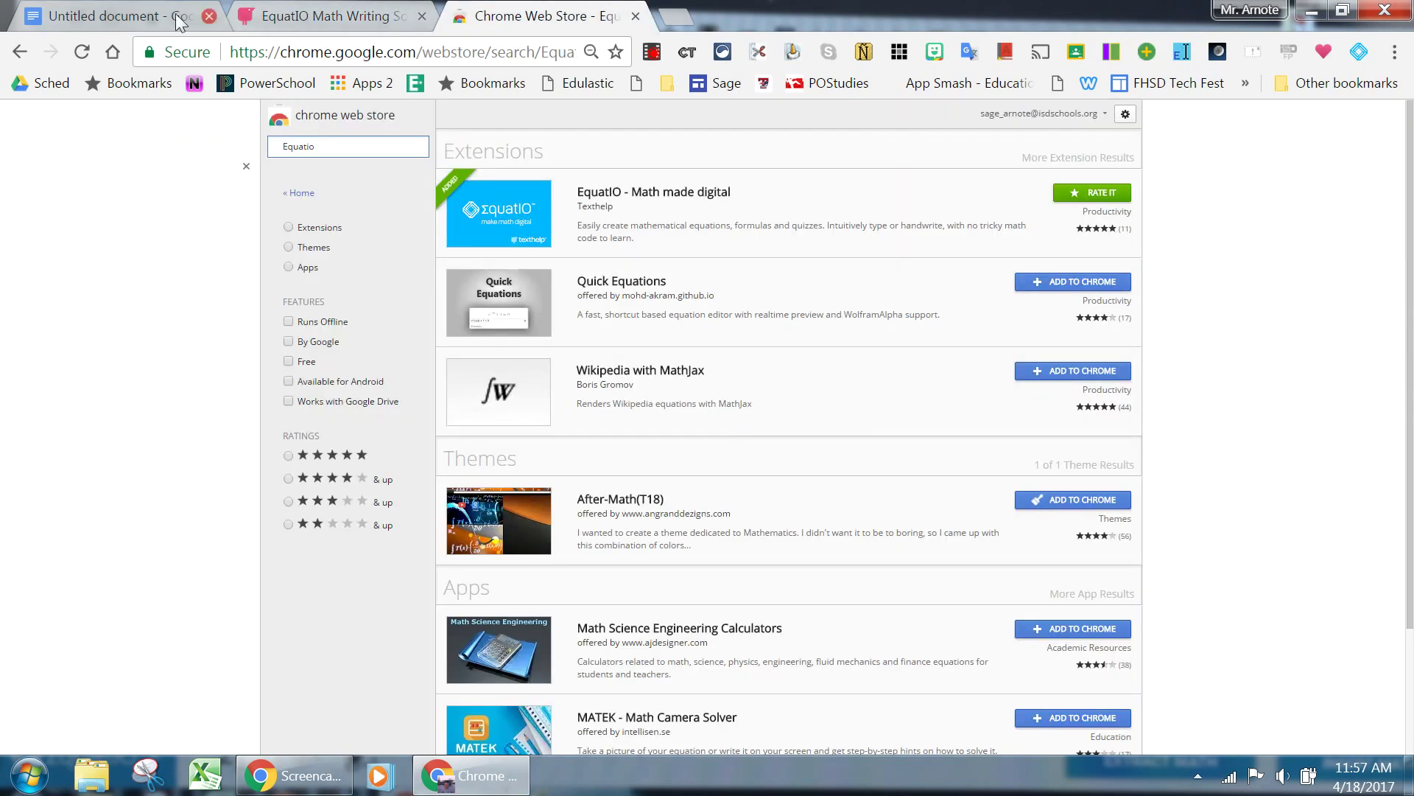
{"action": "left_click", "coordinate": [1307, 13]}
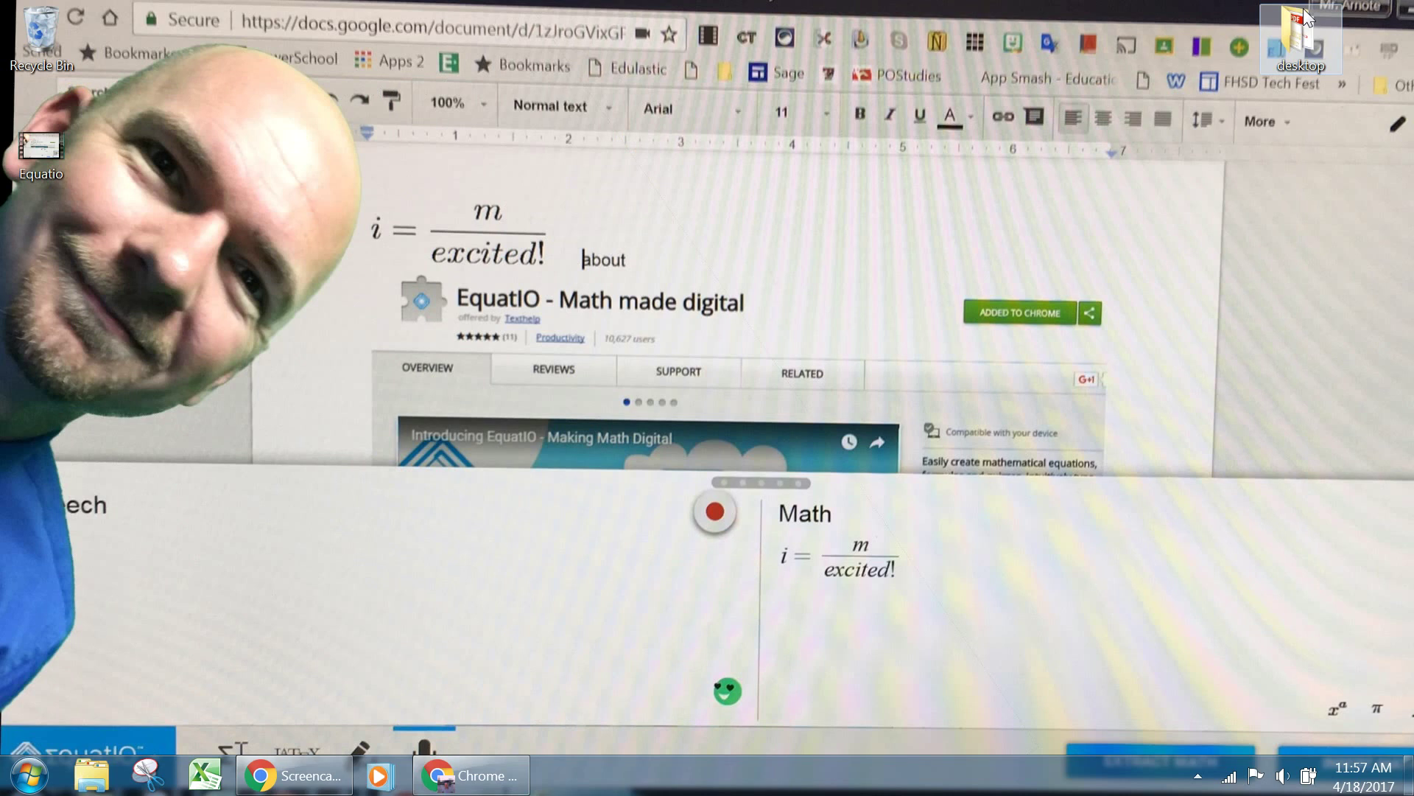